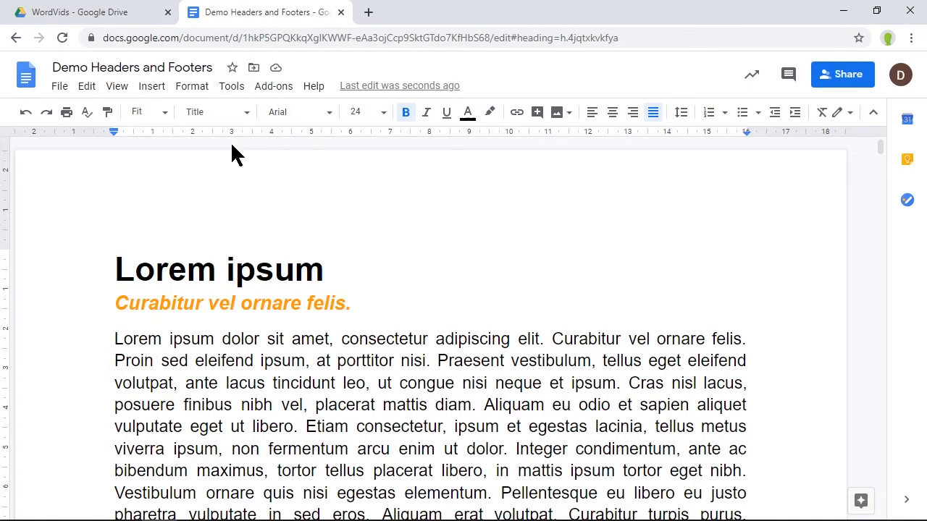
Step: Set the document zoom to 50% and look through all the pages from first to last
{"action": "left_click", "coordinate": [164, 114]}
{"action": "left_click", "coordinate": [143, 174]}
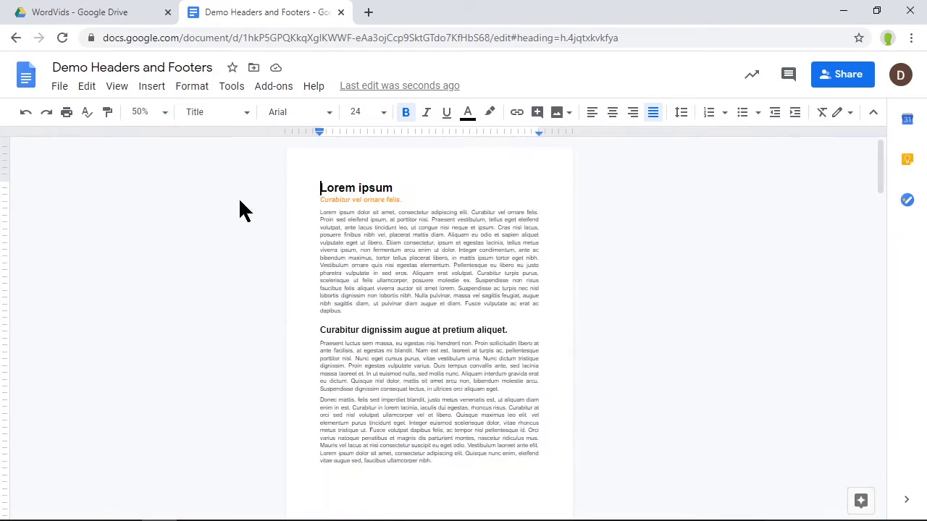
{"action": "scroll", "coordinate": [471, 322], "scroll_direction": "down", "scroll_amount": 10}
{"action": "scroll", "coordinate": [470, 323], "scroll_direction": "down", "scroll_amount": 15}
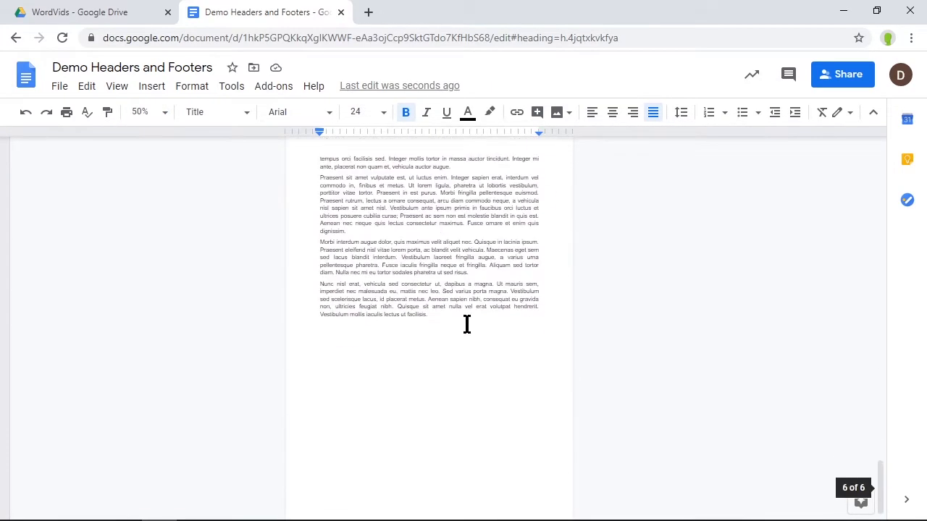
{"action": "scroll", "coordinate": [466, 324], "scroll_direction": "up", "scroll_amount": 10}
{"action": "scroll", "coordinate": [466, 325], "scroll_direction": "up", "scroll_amount": 12}
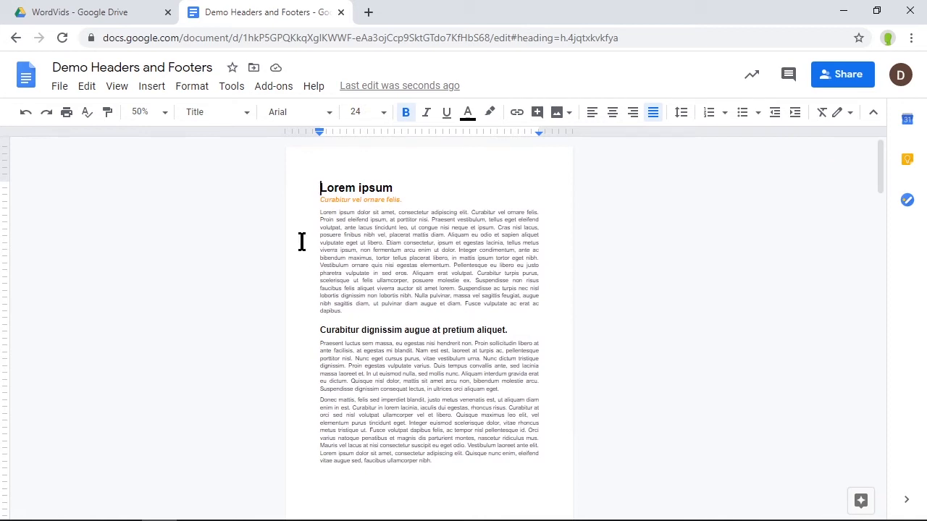
Step: Insert a header on the first page with the text "Hello World!" and return to the body text
{"action": "left_click", "coordinate": [150, 87]}
{"action": "mouse_move", "coordinate": [244, 338]}
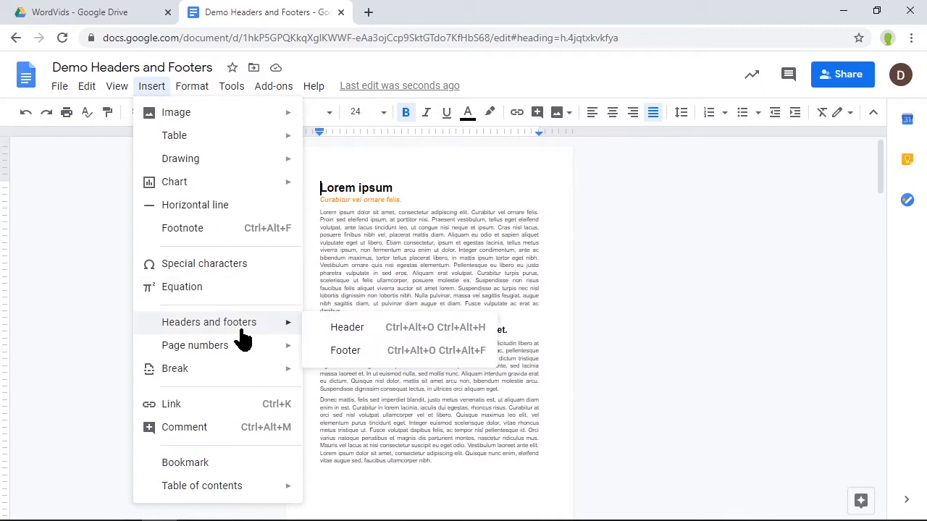
{"action": "left_click", "coordinate": [359, 331]}
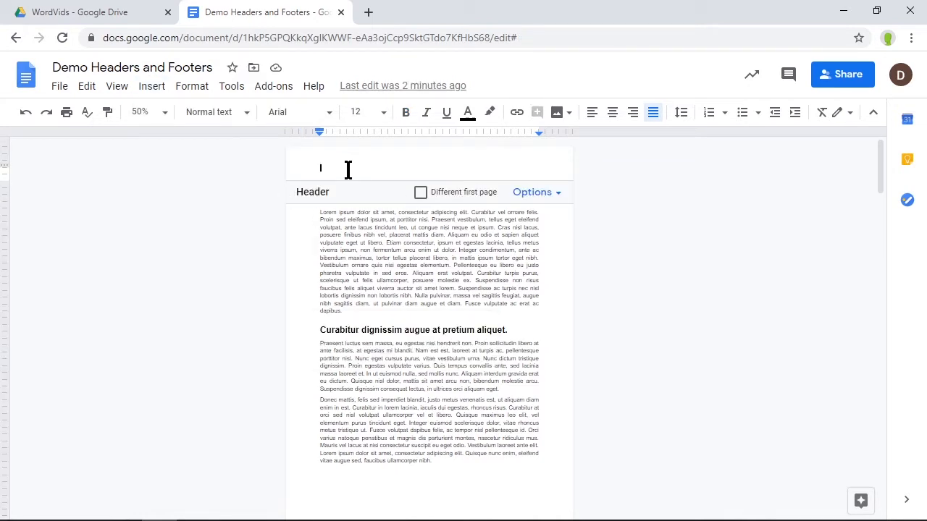
{"action": "type", "text": "Hell"}
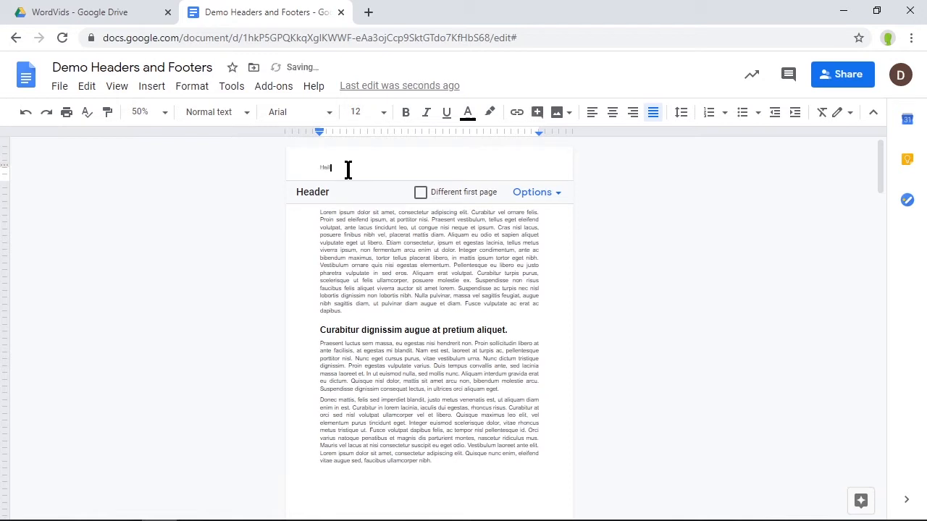
{"action": "type", "text": "o World!"}
{"action": "left_click", "coordinate": [657, 281]}
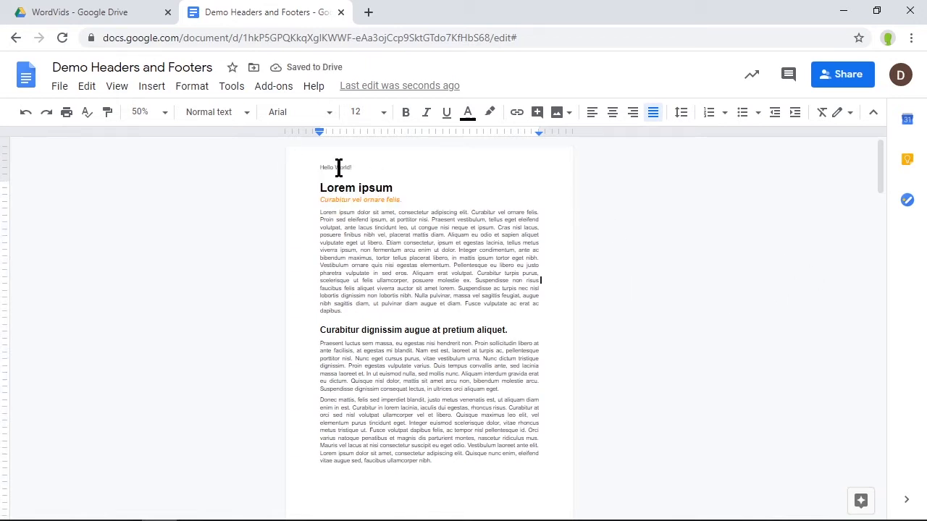
Step: Open the first page's footer, enter the text "Hello World!" and return to the body text
{"action": "scroll", "coordinate": [455, 343], "scroll_direction": "down", "scroll_amount": 4}
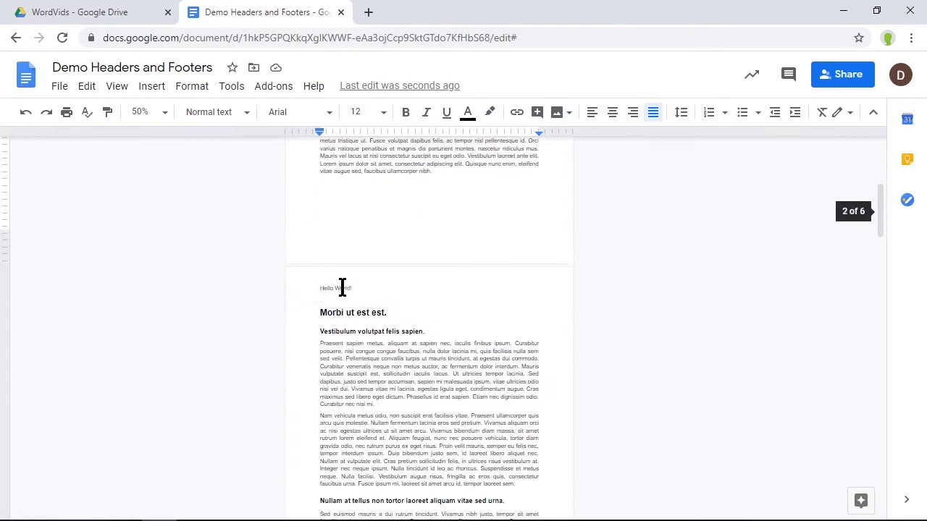
{"action": "scroll", "coordinate": [391, 327], "scroll_direction": "down", "scroll_amount": 4}
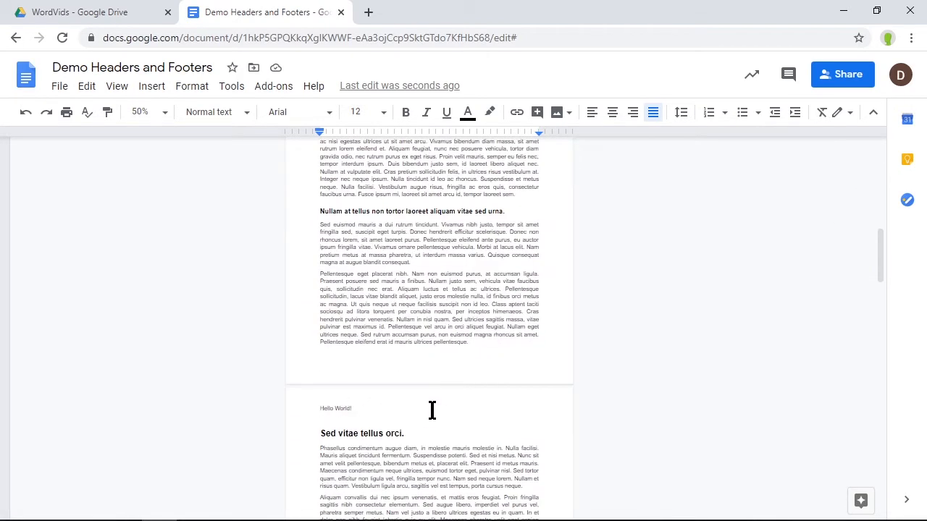
{"action": "scroll", "coordinate": [433, 410], "scroll_direction": "down", "scroll_amount": 7}
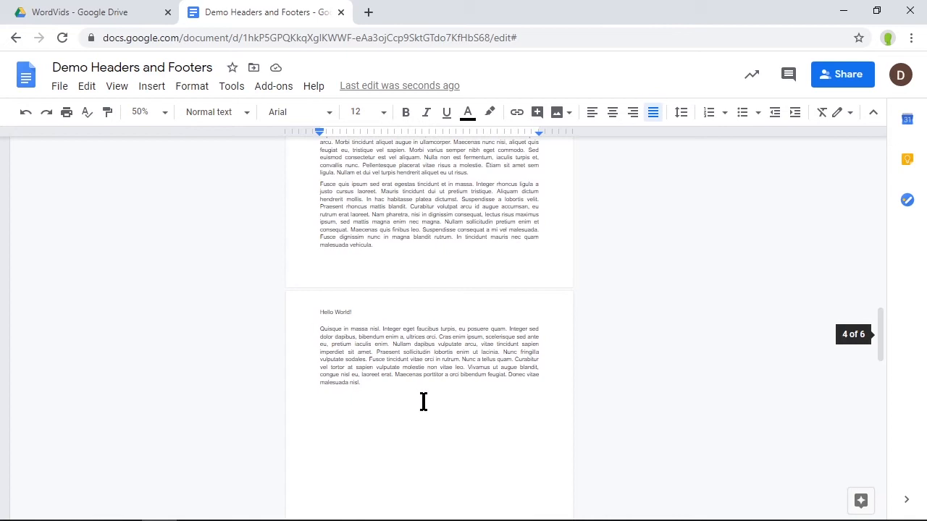
{"action": "scroll", "coordinate": [425, 402], "scroll_direction": "up", "scroll_amount": 20}
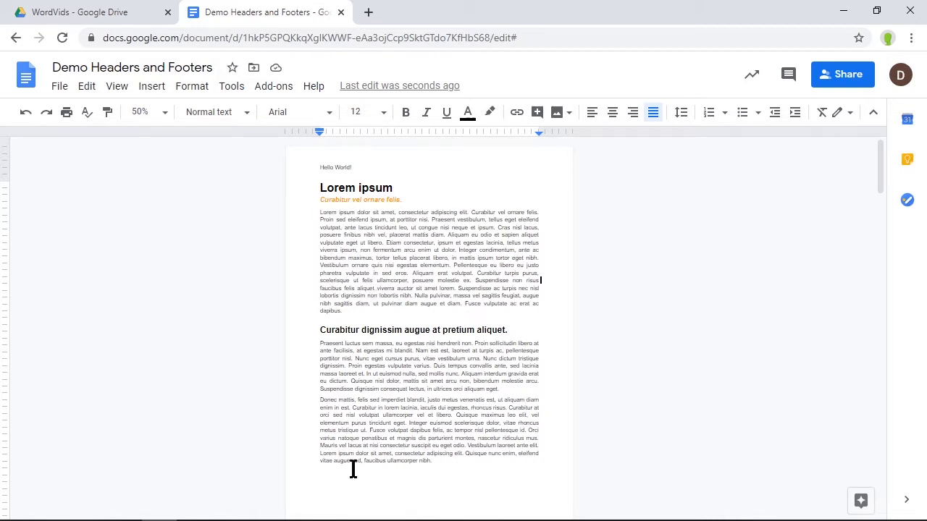
{"action": "scroll", "coordinate": [385, 428], "scroll_direction": "down", "scroll_amount": 1}
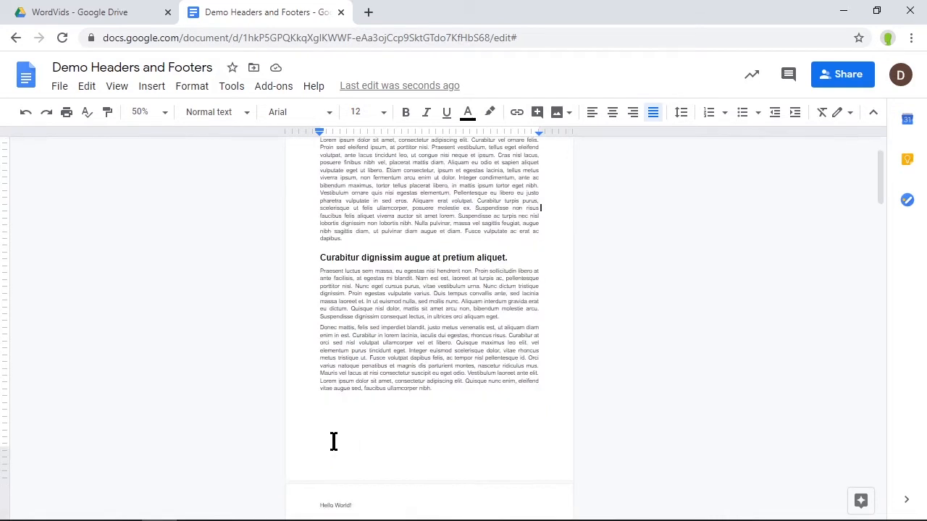
{"action": "left_click", "coordinate": [151, 88]}
{"action": "mouse_move", "coordinate": [265, 331]}
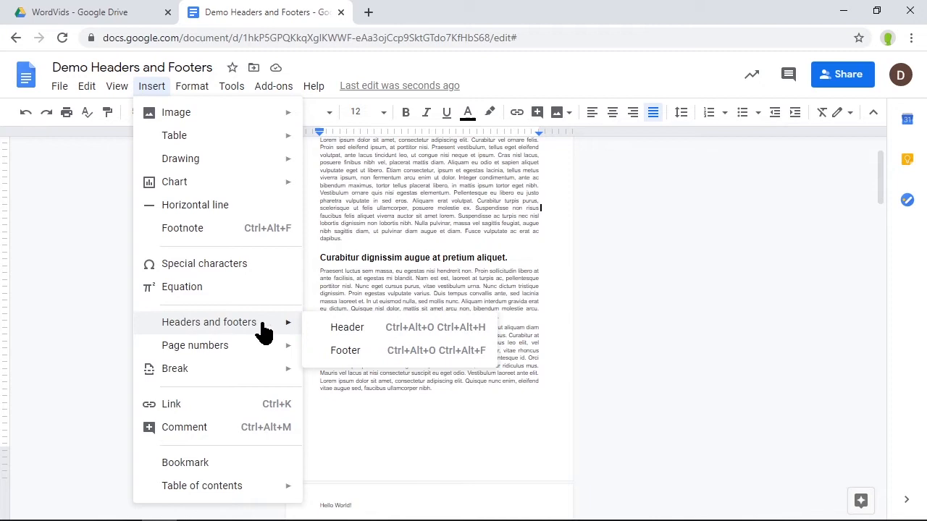
{"action": "left_click", "coordinate": [372, 434]}
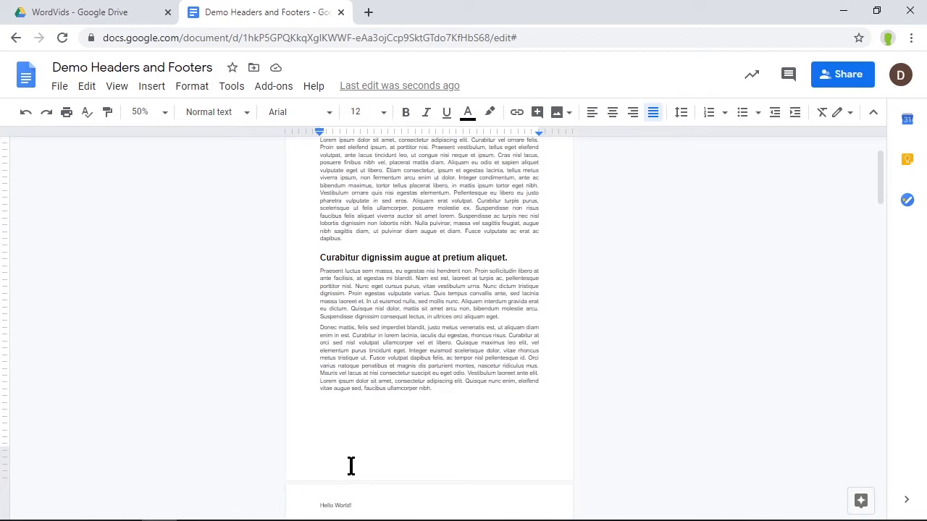
{"action": "right_click", "coordinate": [350, 466]}
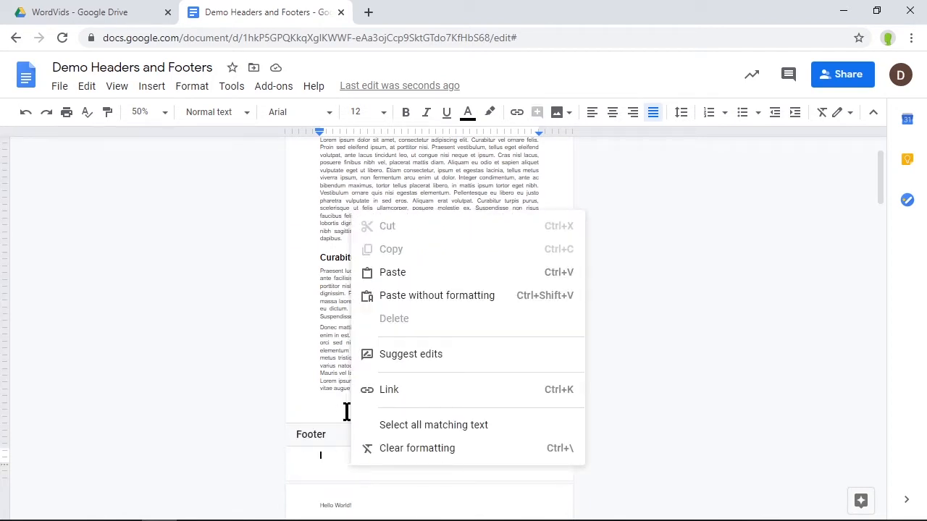
{"action": "left_click", "coordinate": [328, 460]}
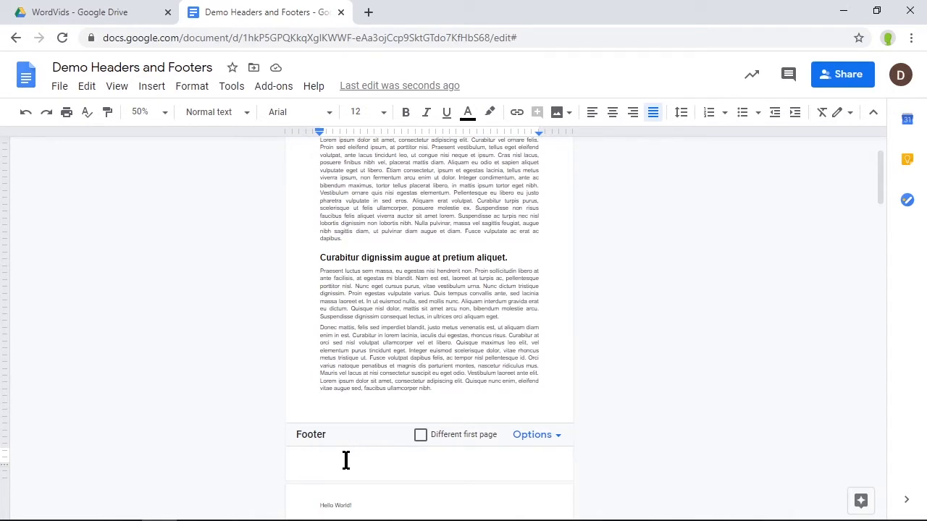
{"action": "type", "text": "Hello World!"}
{"action": "left_click", "coordinate": [635, 374]}
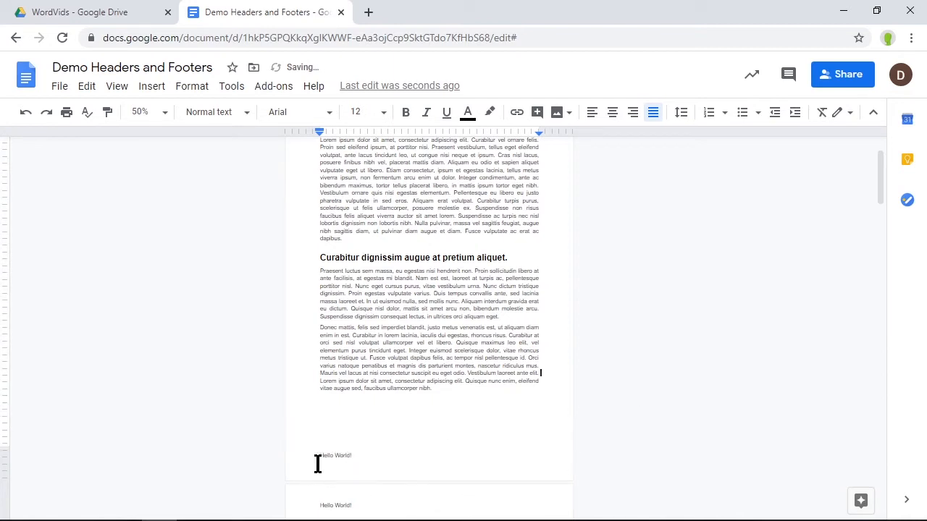
Step: Look through the following pages to check the header and footer text on each one
{"action": "scroll", "coordinate": [420, 439], "scroll_direction": "down", "scroll_amount": 5}
{"action": "scroll", "coordinate": [420, 434], "scroll_direction": "down", "scroll_amount": 2}
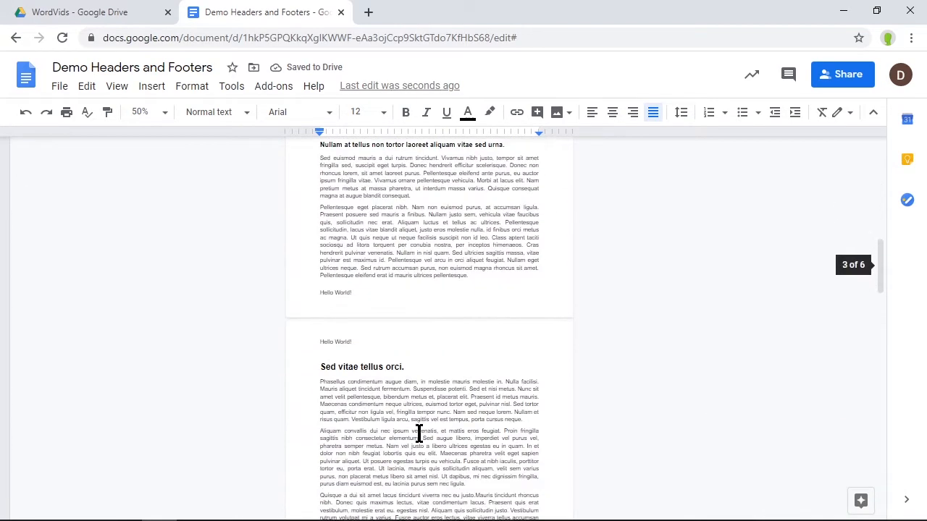
{"action": "scroll", "coordinate": [490, 420], "scroll_direction": "down", "scroll_amount": 3}
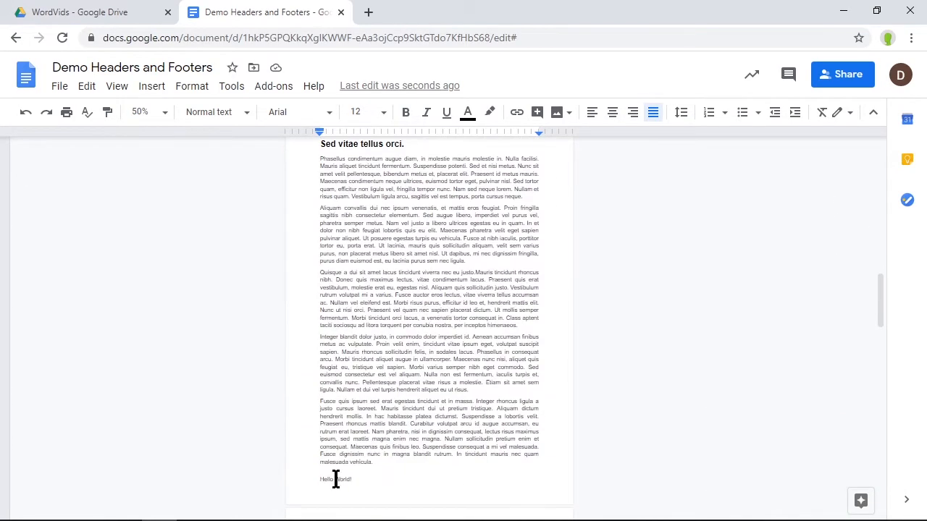
{"action": "scroll", "coordinate": [428, 461], "scroll_direction": "down", "scroll_amount": 5}
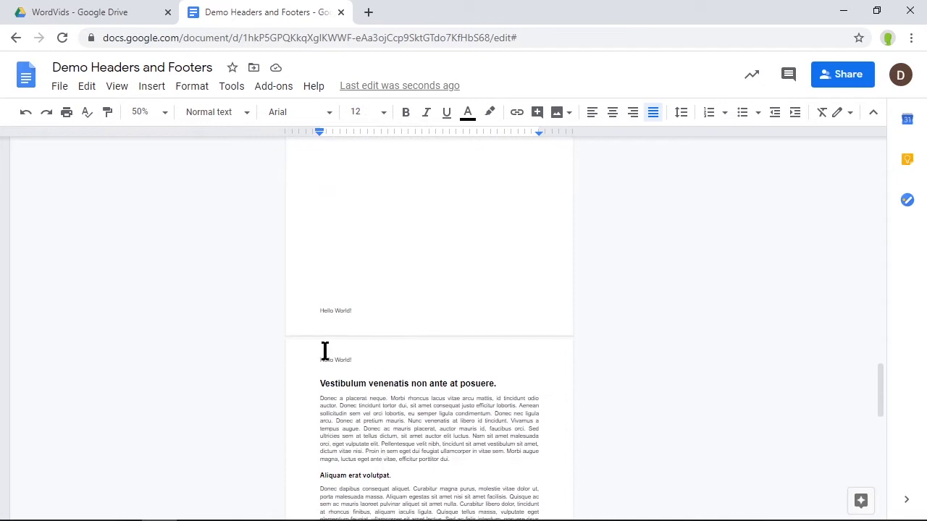
{"action": "scroll", "coordinate": [406, 378], "scroll_direction": "up", "scroll_amount": 10}
{"action": "scroll", "coordinate": [407, 378], "scroll_direction": "up", "scroll_amount": 1}
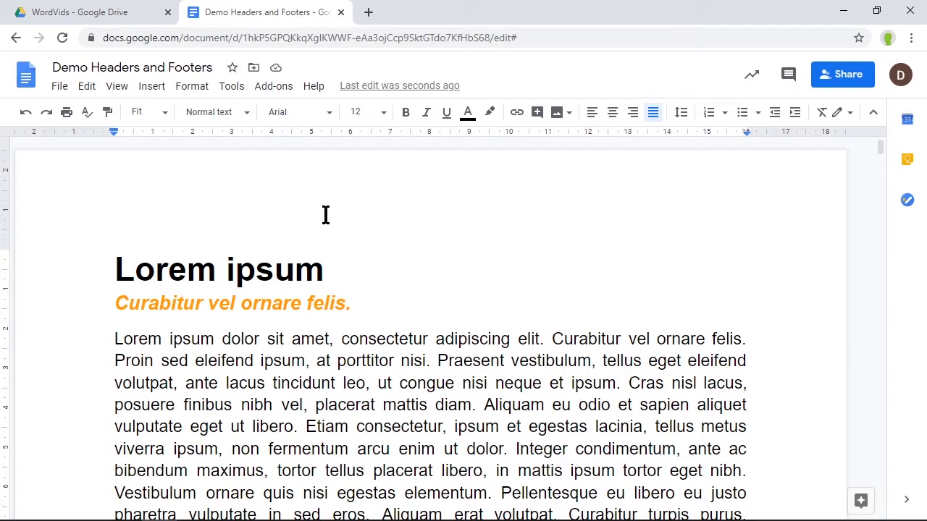
Step: Open the empty footer at the end of the first page for editing
{"action": "scroll", "coordinate": [423, 337], "scroll_direction": "down", "scroll_amount": 4}
{"action": "scroll", "coordinate": [423, 336], "scroll_direction": "down", "scroll_amount": 15}
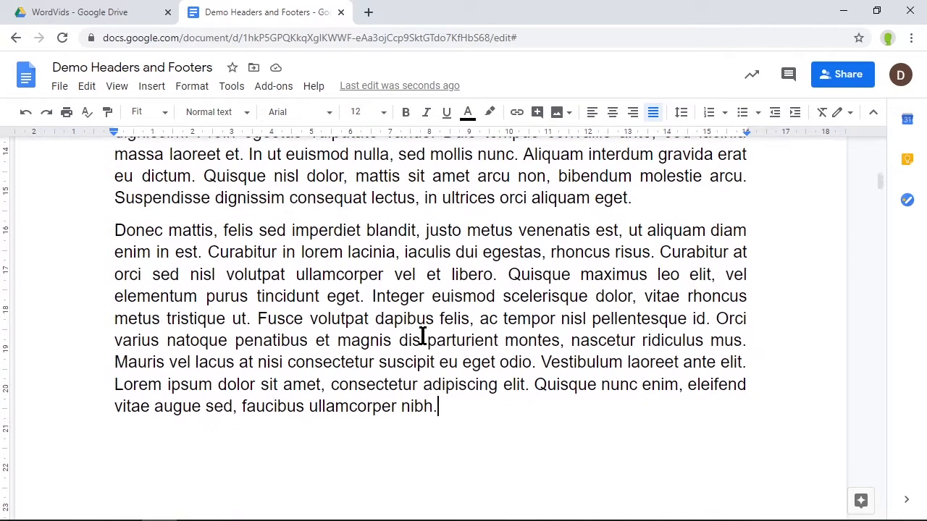
{"action": "scroll", "coordinate": [423, 336], "scroll_direction": "down", "scroll_amount": 1}
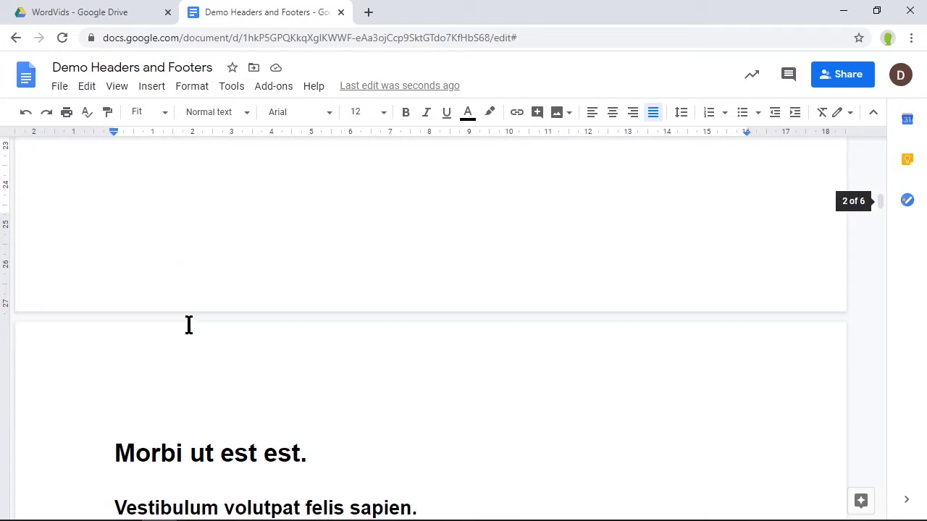
{"action": "scroll", "coordinate": [238, 311], "scroll_direction": "up", "scroll_amount": 2}
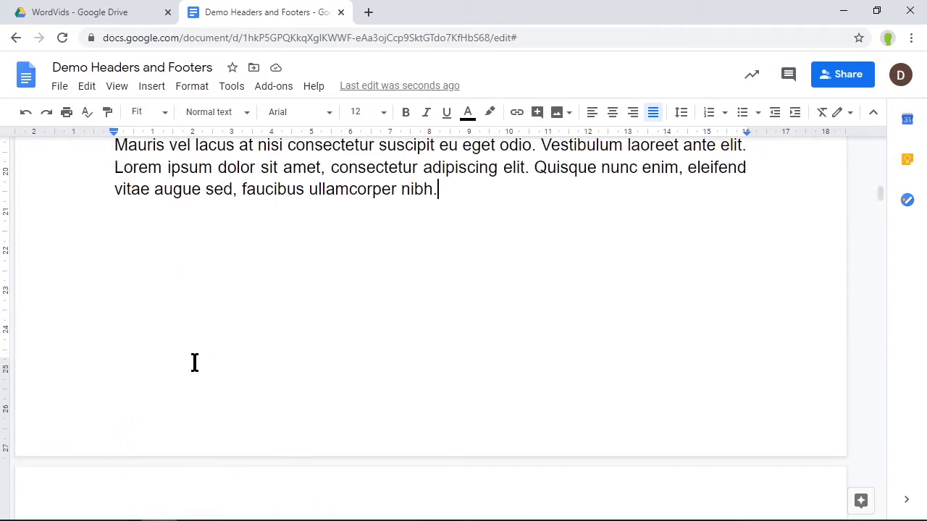
{"action": "left_click", "coordinate": [154, 88]}
{"action": "mouse_move", "coordinate": [244, 331]}
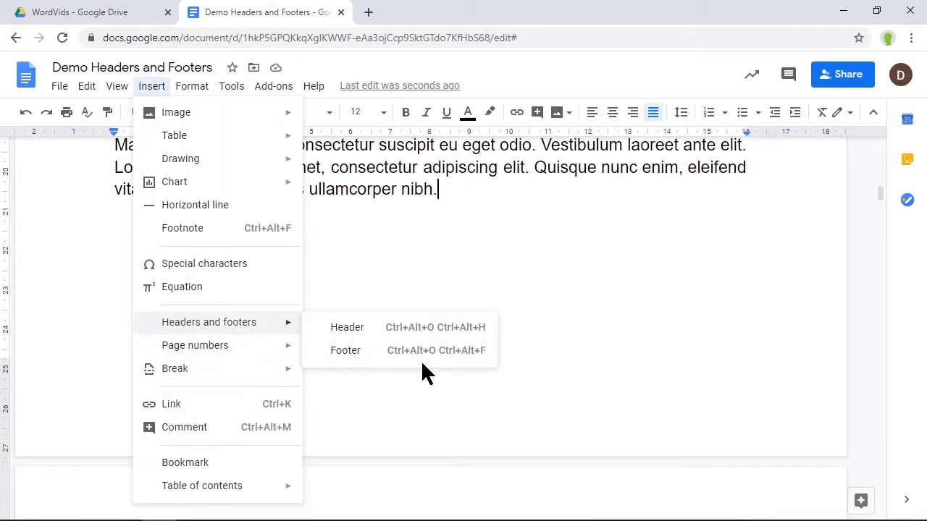
{"action": "left_click", "coordinate": [381, 416]}
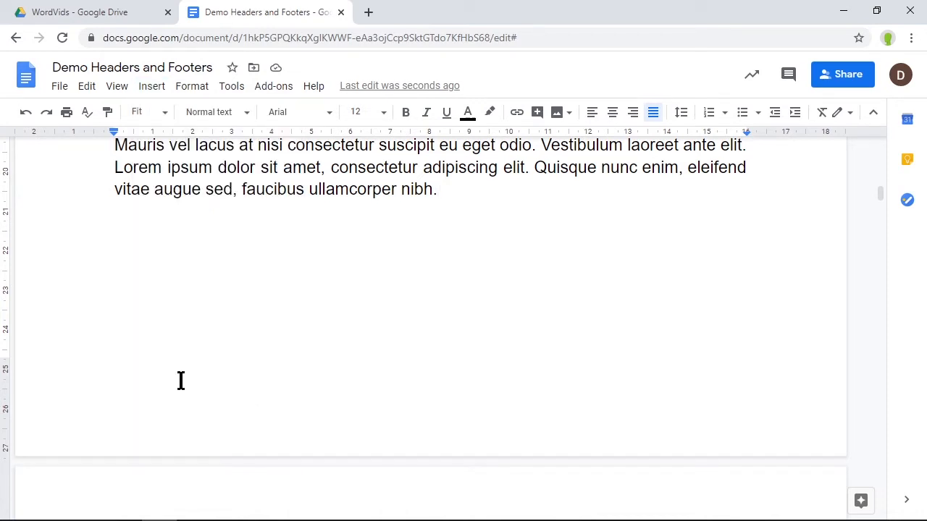
{"action": "right_click", "coordinate": [156, 381]}
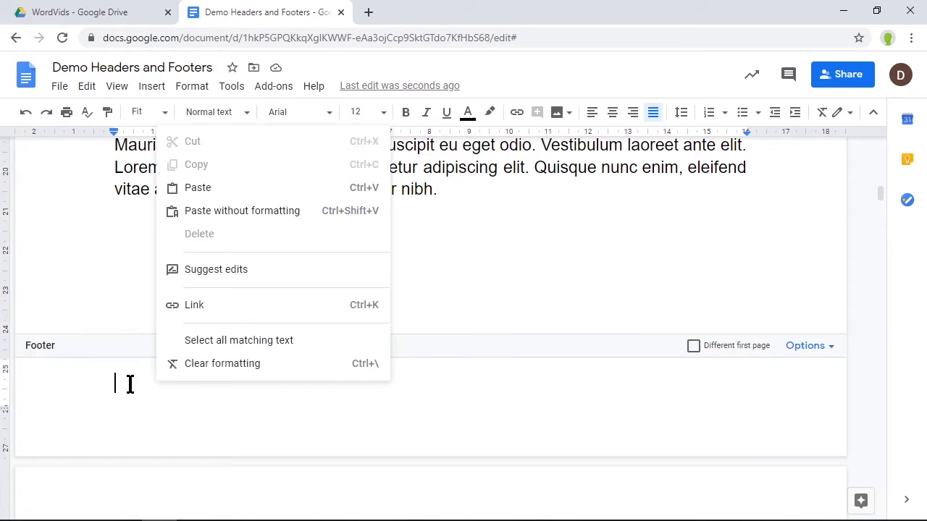
{"action": "left_click", "coordinate": [130, 384]}
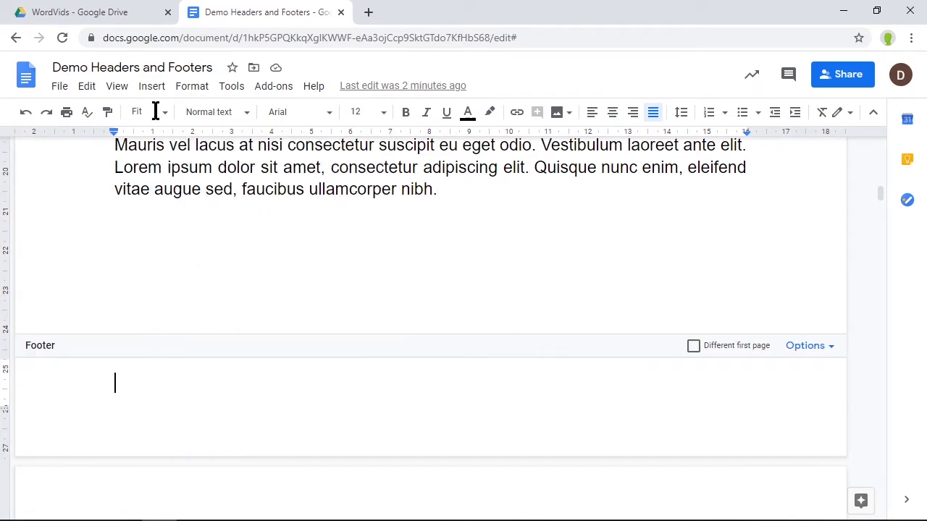
Step: Insert automatic page numbers in the footer, starting from the first page, and check the number on the second page
{"action": "left_click", "coordinate": [152, 89]}
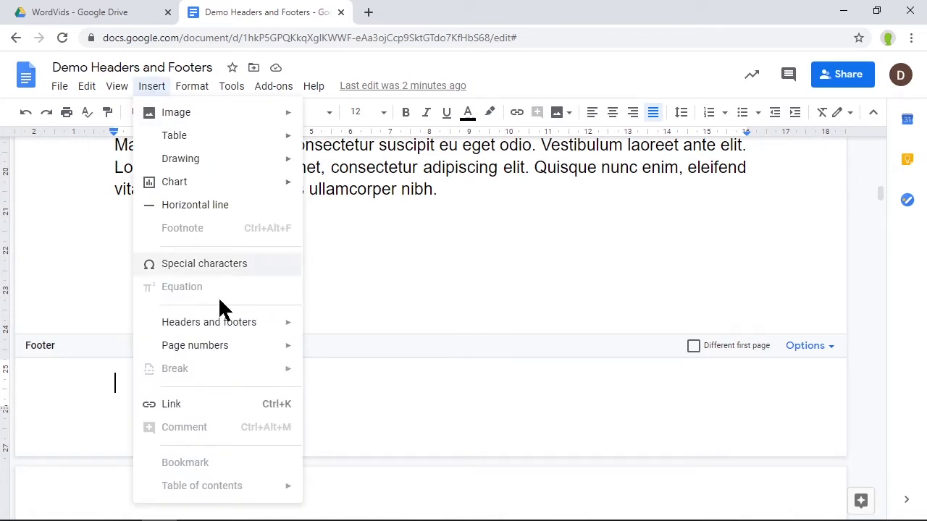
{"action": "mouse_move", "coordinate": [221, 355]}
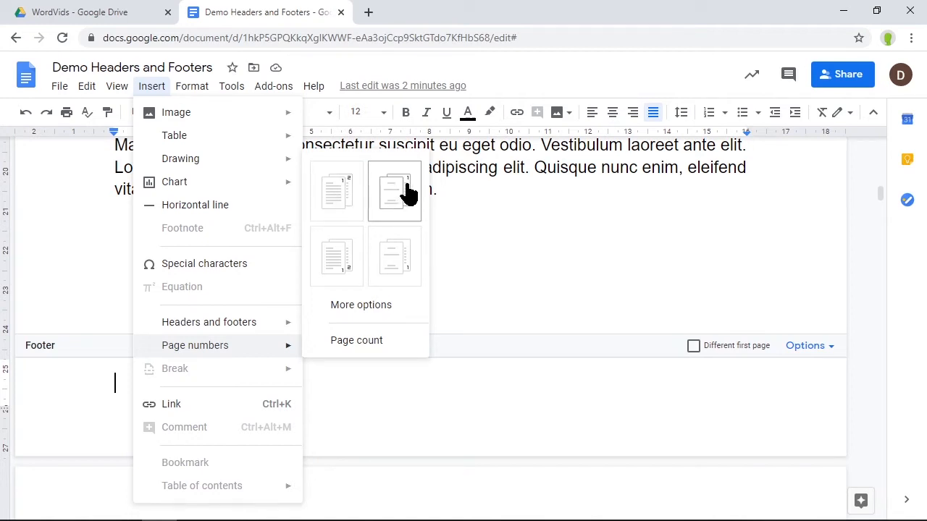
{"action": "left_click", "coordinate": [341, 271]}
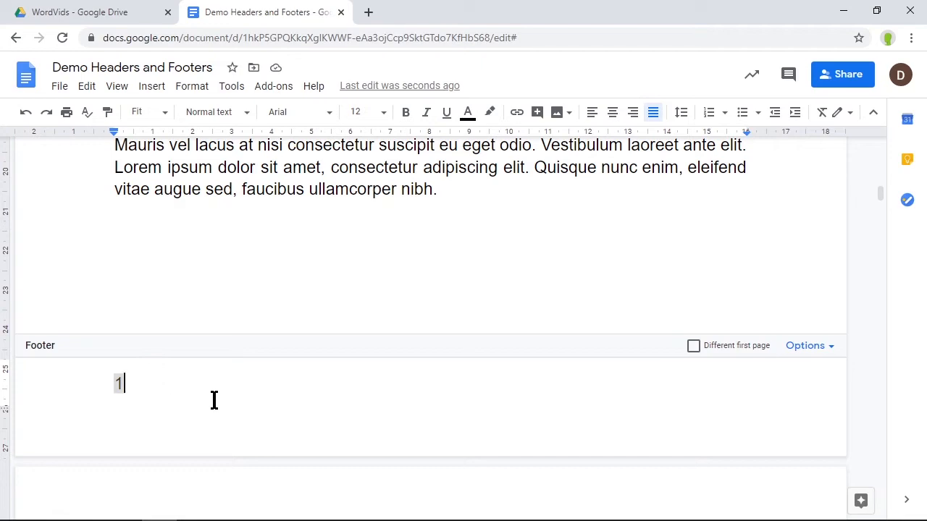
{"action": "scroll", "coordinate": [219, 399], "scroll_direction": "down", "scroll_amount": 15}
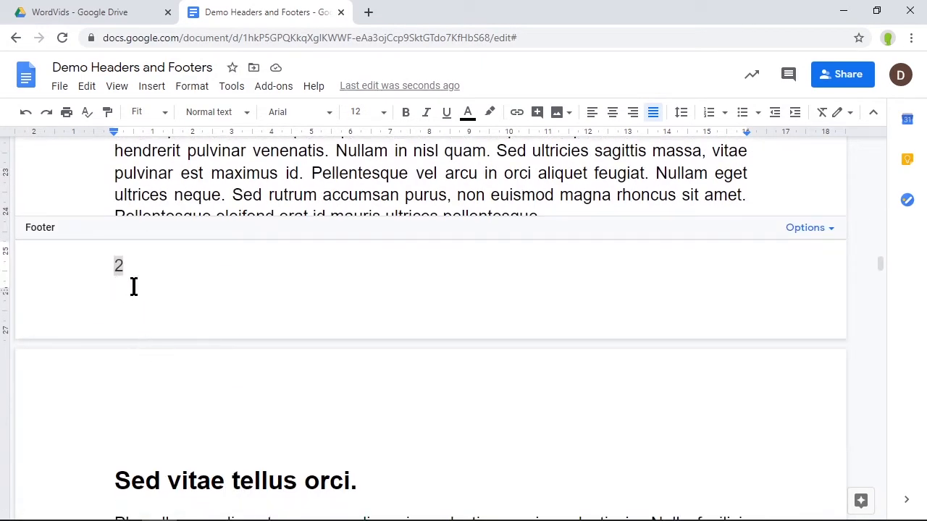
{"action": "scroll", "coordinate": [188, 289], "scroll_direction": "up", "scroll_amount": 15}
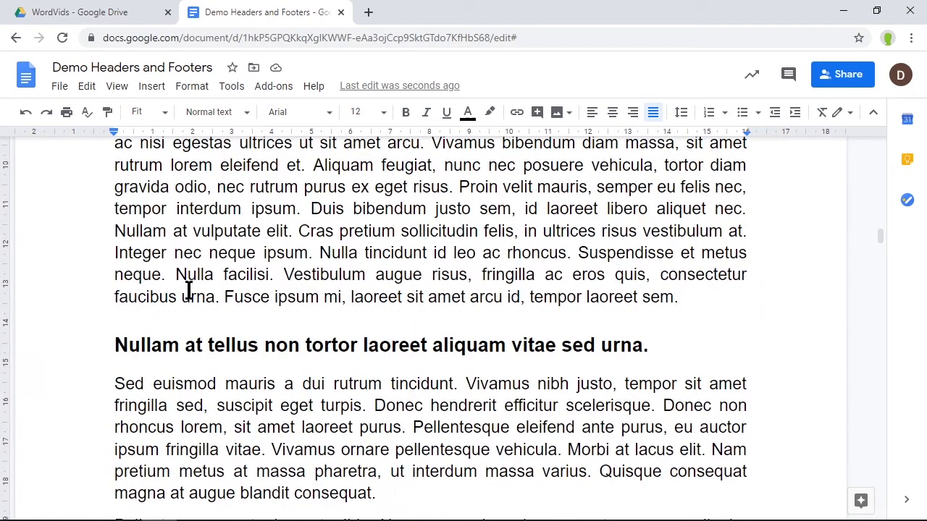
Step: Add the word "Page" and a space before the page number in the first page's footer
{"action": "scroll", "coordinate": [188, 290], "scroll_direction": "up", "scroll_amount": 5}
{"action": "scroll", "coordinate": [249, 402], "scroll_direction": "down", "scroll_amount": 3}
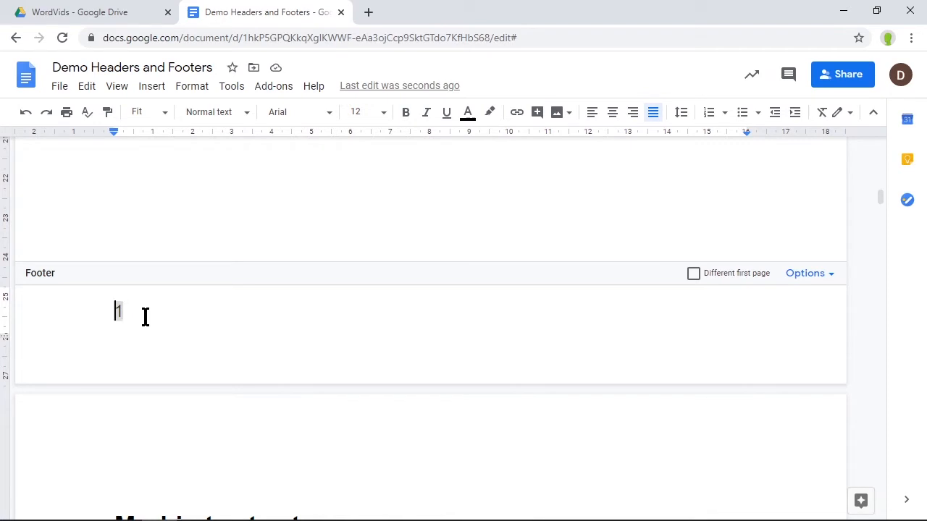
{"action": "type", "text": "Page"}
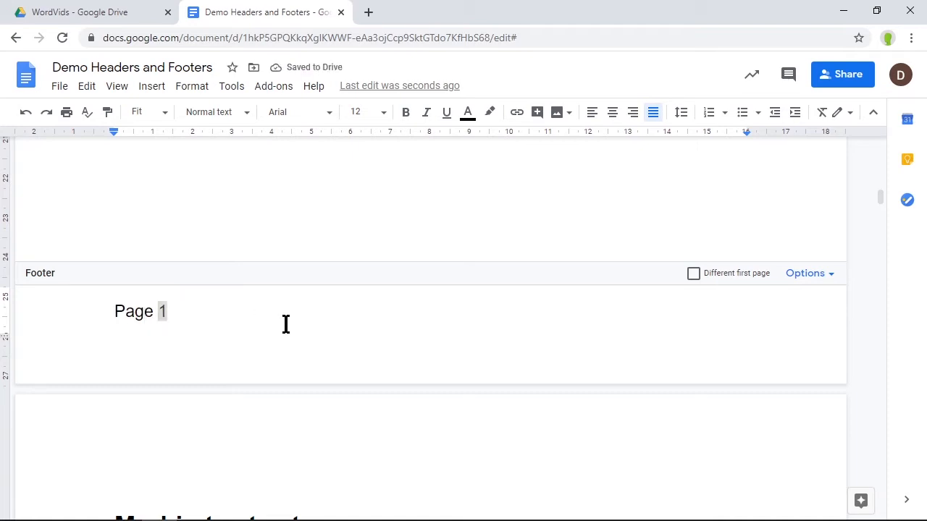
Step: Centre the page number line in the first page's footer and check its alignment on the following pages
{"action": "left_click", "coordinate": [612, 113]}
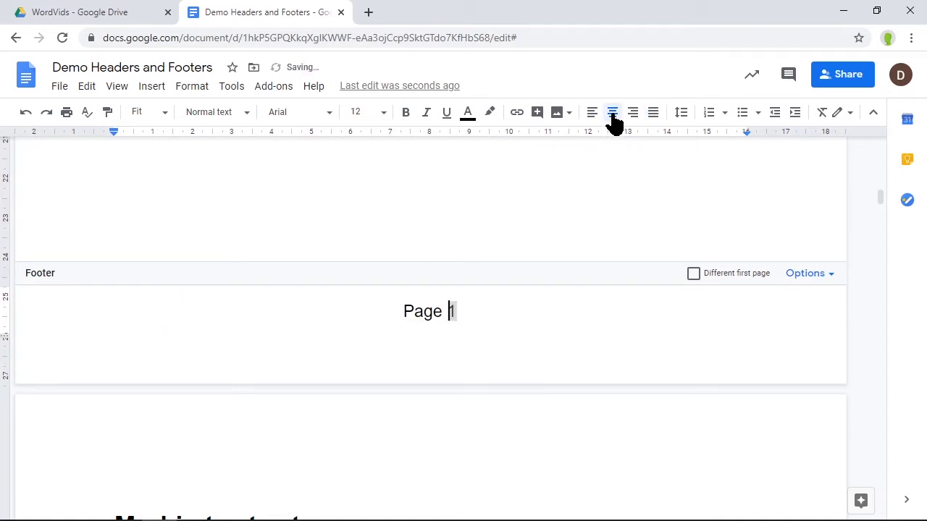
{"action": "scroll", "coordinate": [502, 393], "scroll_direction": "down", "scroll_amount": 15}
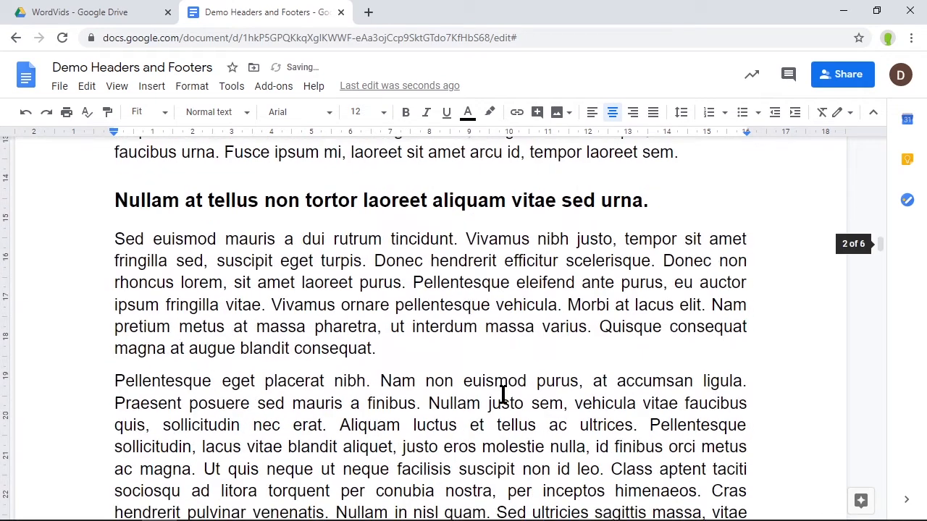
{"action": "scroll", "coordinate": [501, 393], "scroll_direction": "down", "scroll_amount": 20}
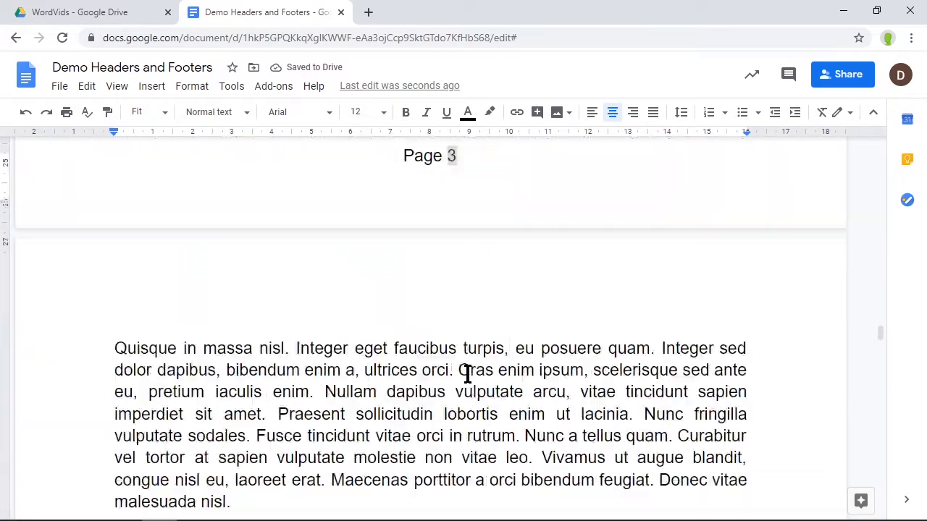
{"action": "scroll", "coordinate": [468, 374], "scroll_direction": "down", "scroll_amount": 3}
{"action": "scroll", "coordinate": [468, 375], "scroll_direction": "up", "scroll_amount": 10}
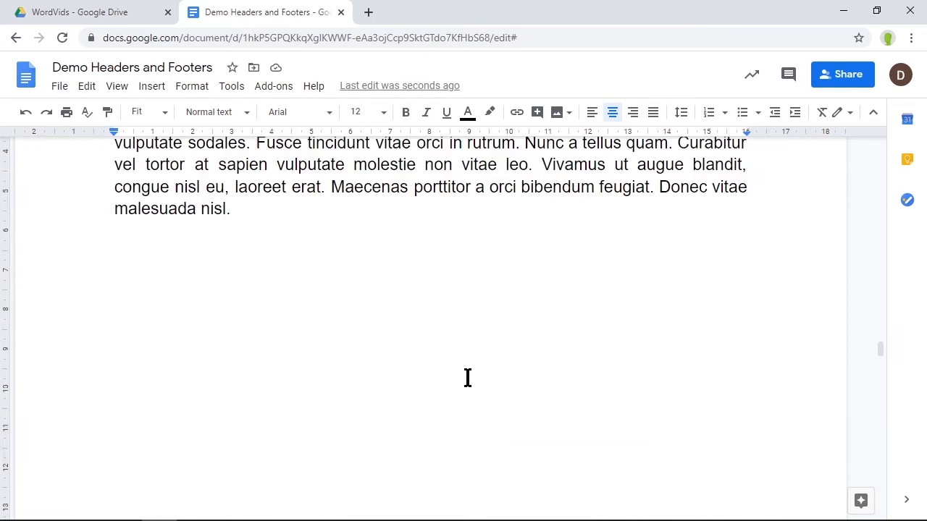
{"action": "scroll", "coordinate": [468, 378], "scroll_direction": "up", "scroll_amount": 20}
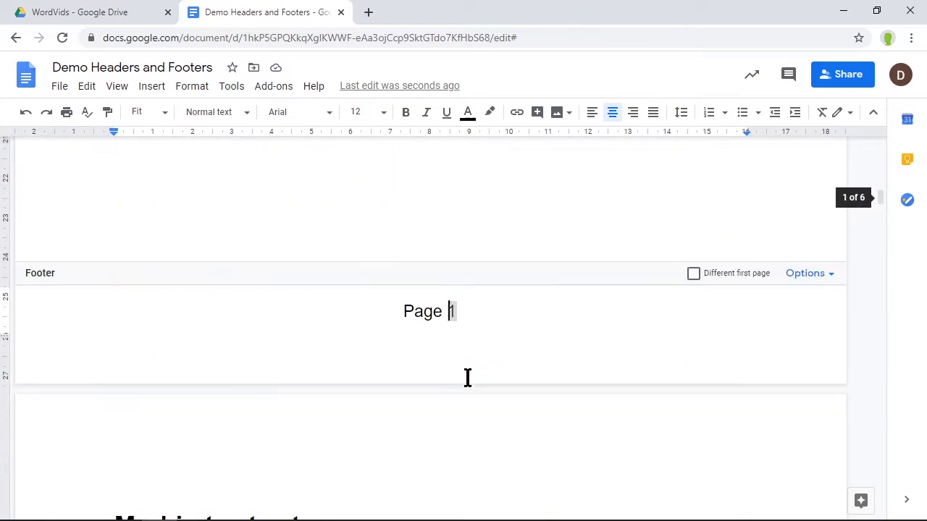
Step: Add "of" and the automatic page count after the page number in the first page's footer
{"action": "left_click", "coordinate": [480, 456]}
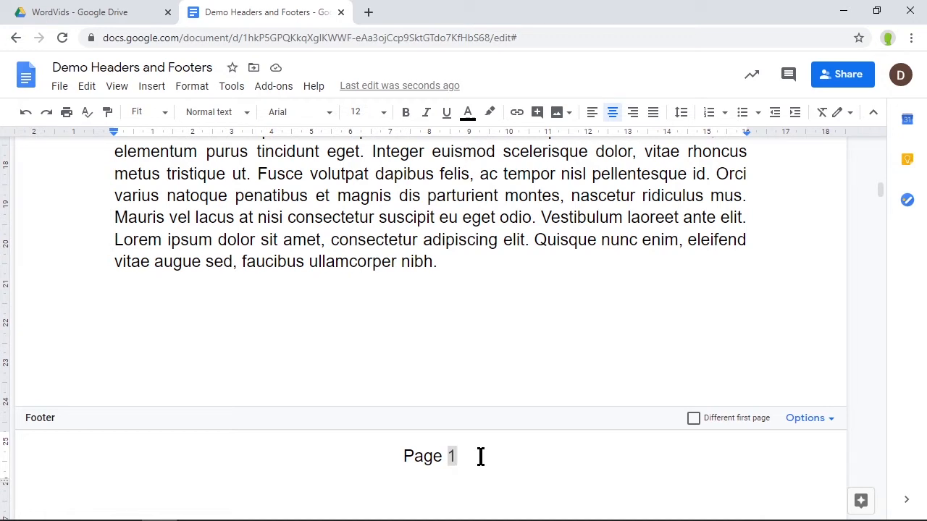
{"action": "type", "text": "of"}
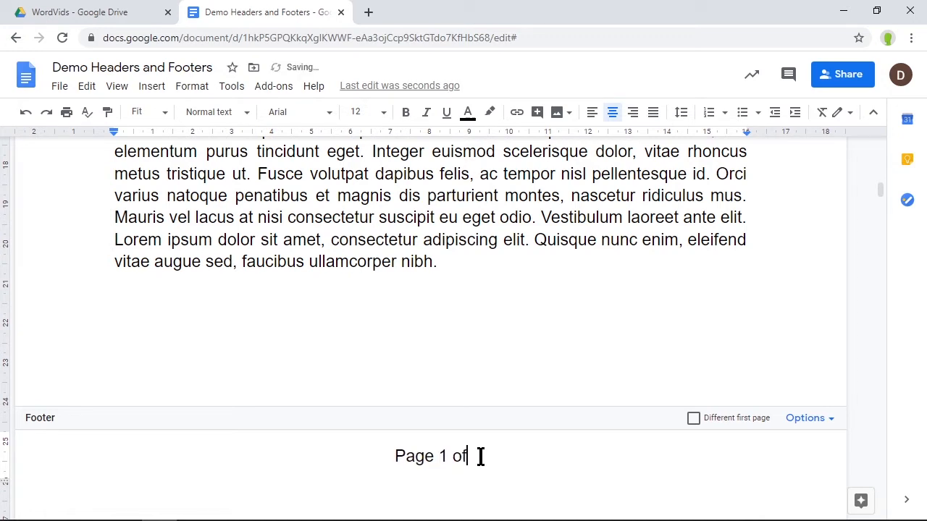
{"action": "left_click", "coordinate": [147, 88]}
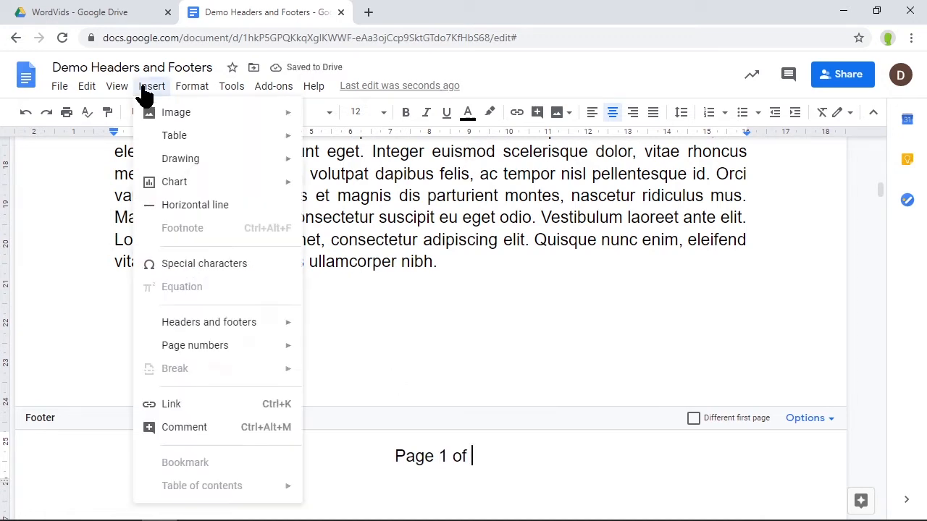
{"action": "mouse_move", "coordinate": [224, 355]}
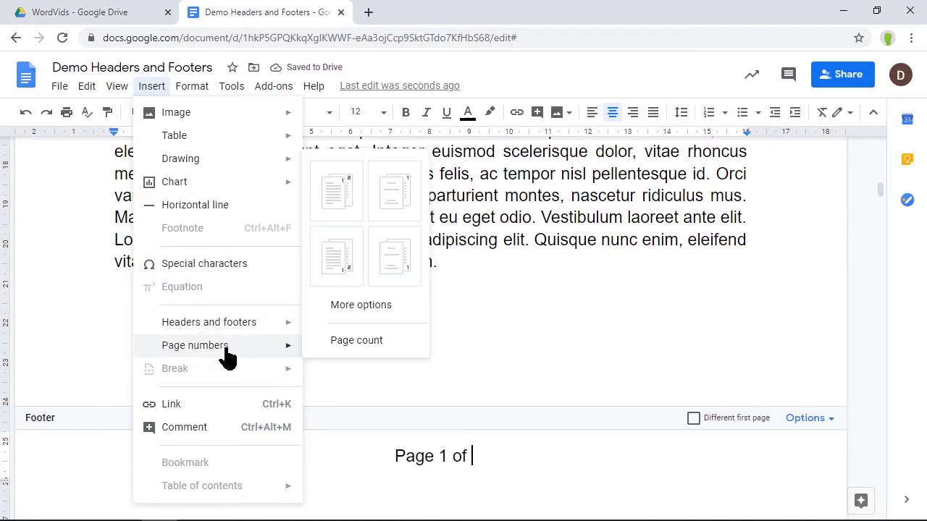
{"action": "left_click", "coordinate": [369, 343]}
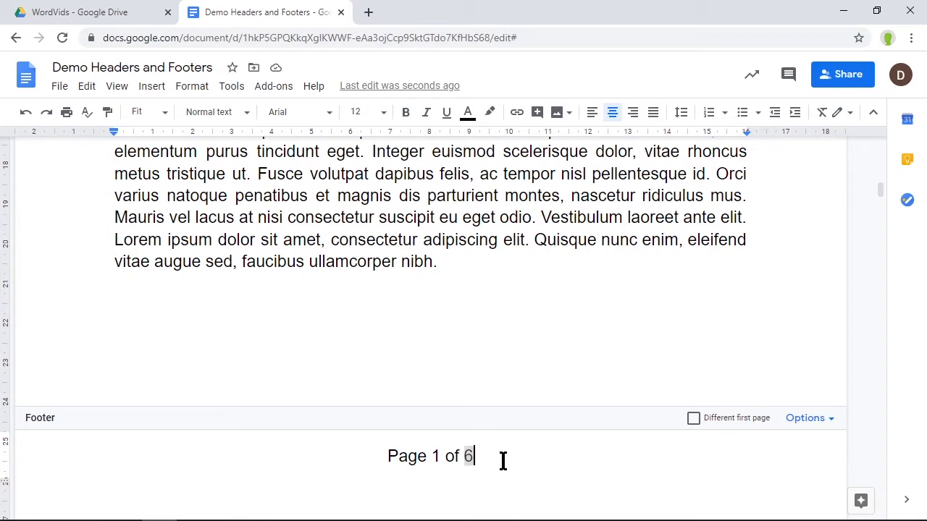
Step: Look through the document's pages to check the page number and page count in the footers
{"action": "scroll", "coordinate": [500, 459], "scroll_direction": "down", "scroll_amount": 5}
{"action": "scroll", "coordinate": [502, 459], "scroll_direction": "down", "scroll_amount": 20}
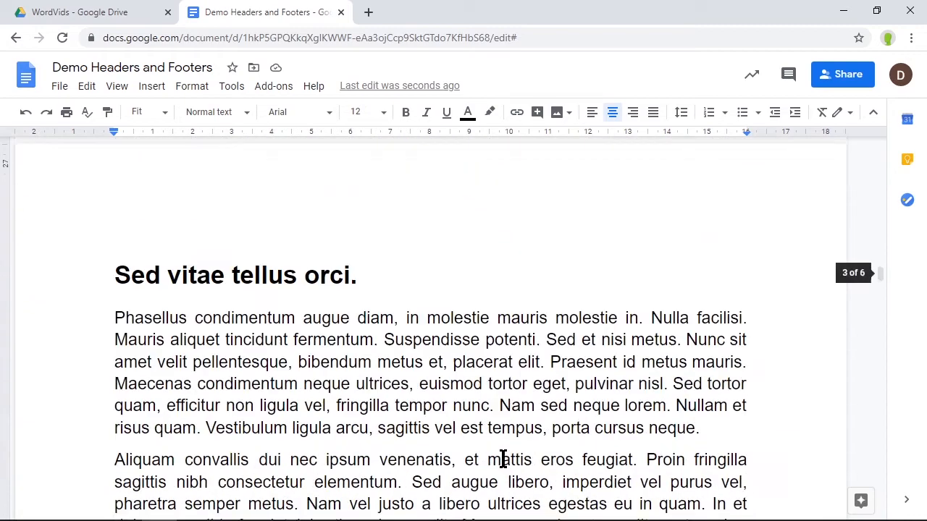
{"action": "scroll", "coordinate": [502, 459], "scroll_direction": "down", "scroll_amount": 15}
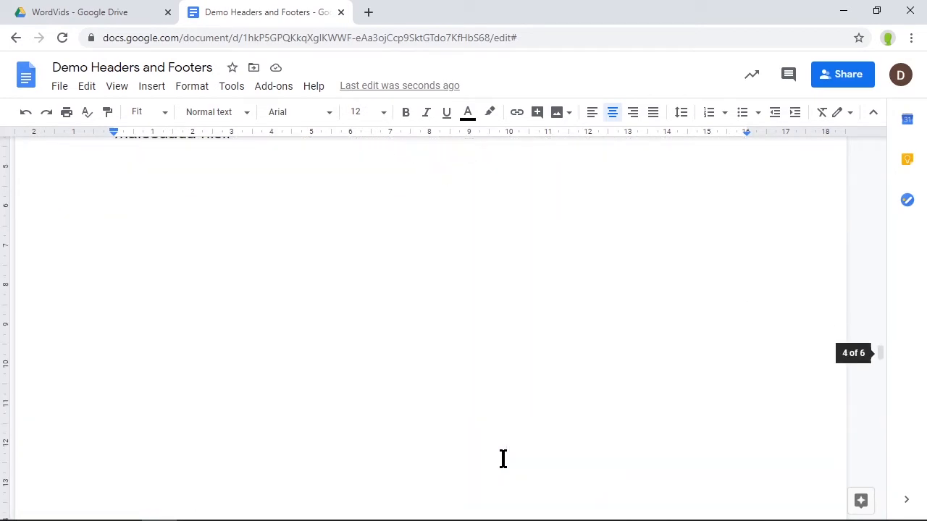
{"action": "scroll", "coordinate": [503, 459], "scroll_direction": "up", "scroll_amount": 20}
{"action": "scroll", "coordinate": [503, 459], "scroll_direction": "up", "scroll_amount": 20}
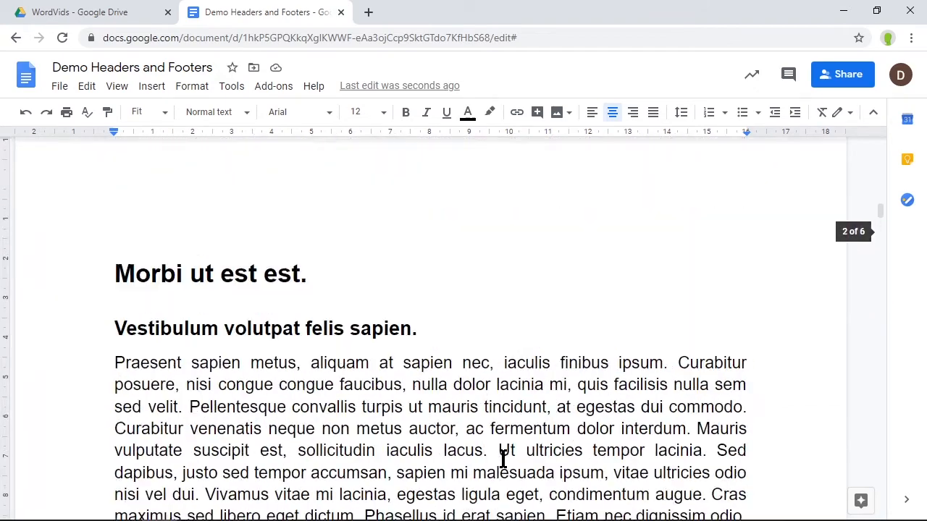
{"action": "scroll", "coordinate": [502, 459], "scroll_direction": "up", "scroll_amount": 10}
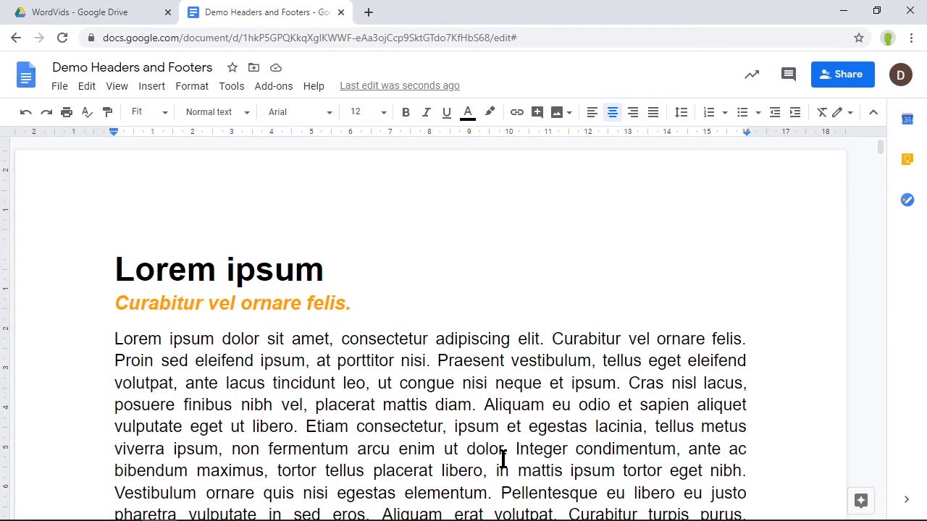
{"action": "scroll", "coordinate": [491, 375], "scroll_direction": "down", "scroll_amount": 4}
{"action": "scroll", "coordinate": [491, 375], "scroll_direction": "down", "scroll_amount": 8}
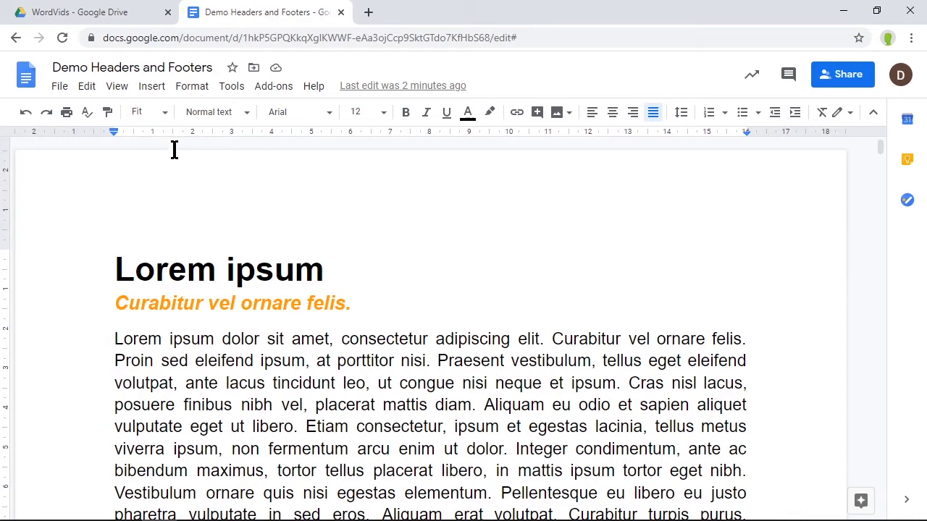
Step: Open the empty footer on the first page for editing and align its paragraph left
{"action": "left_click", "coordinate": [153, 93]}
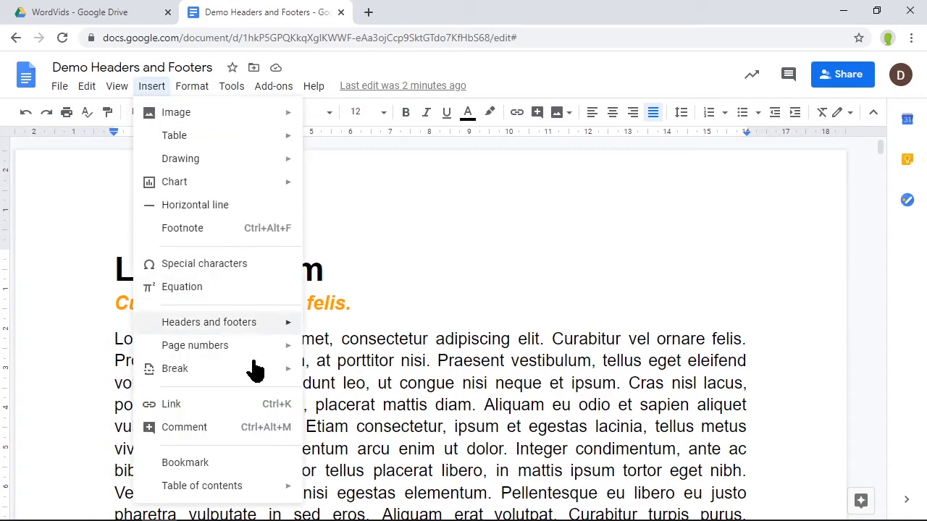
{"action": "mouse_move", "coordinate": [233, 339]}
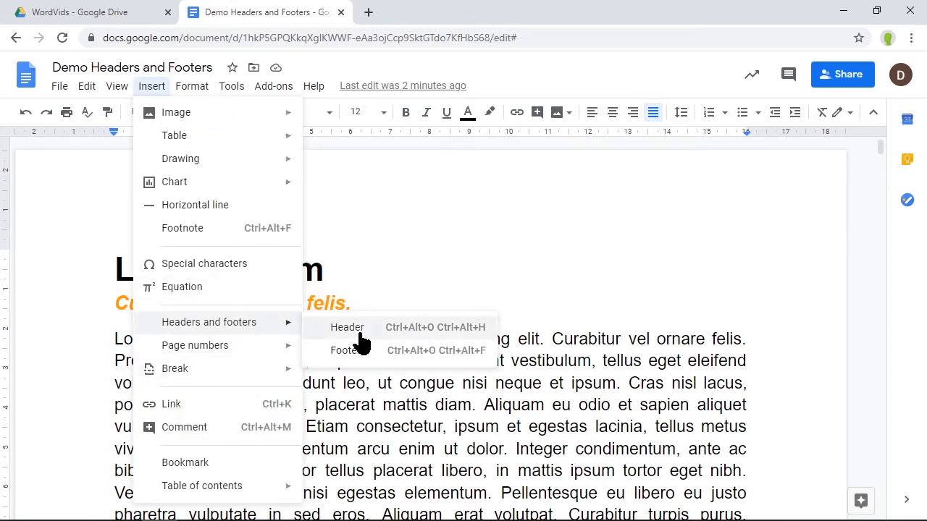
{"action": "left_click", "coordinate": [366, 352]}
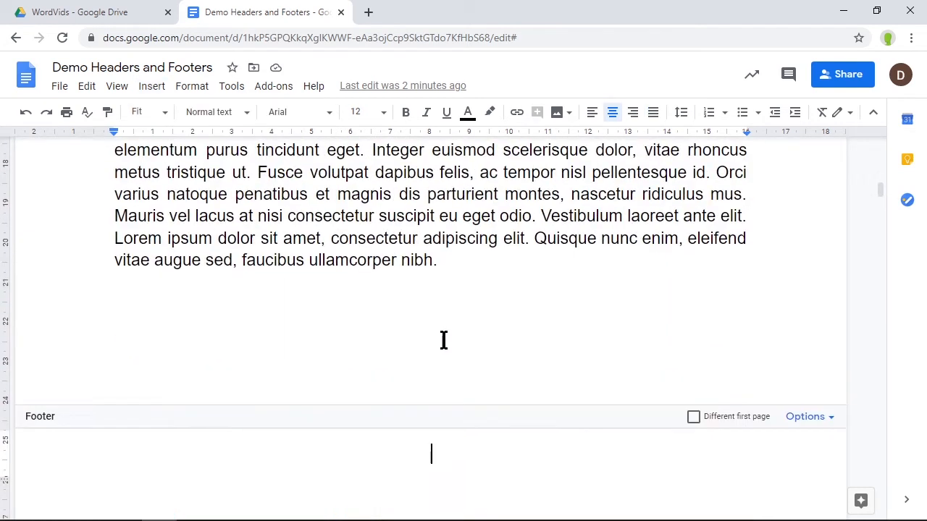
{"action": "scroll", "coordinate": [435, 370], "scroll_direction": "down", "scroll_amount": 1}
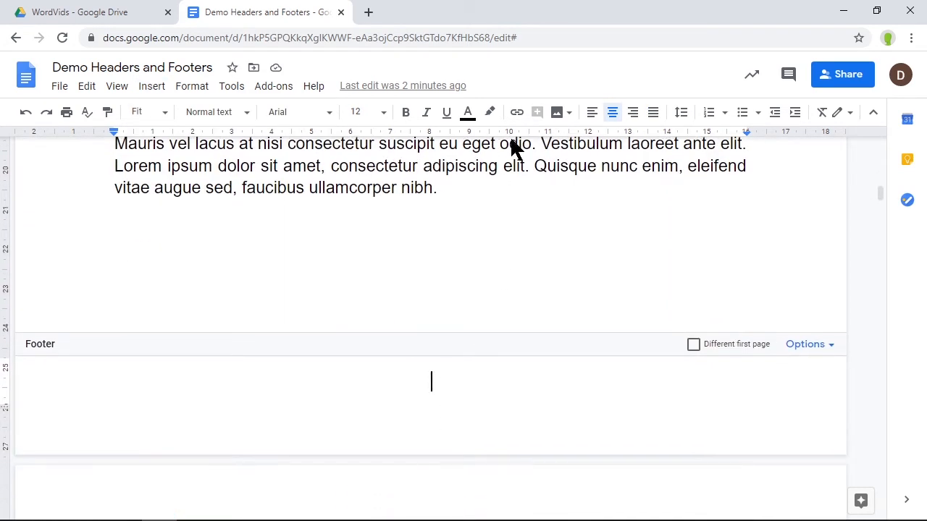
{"action": "left_click", "coordinate": [592, 114]}
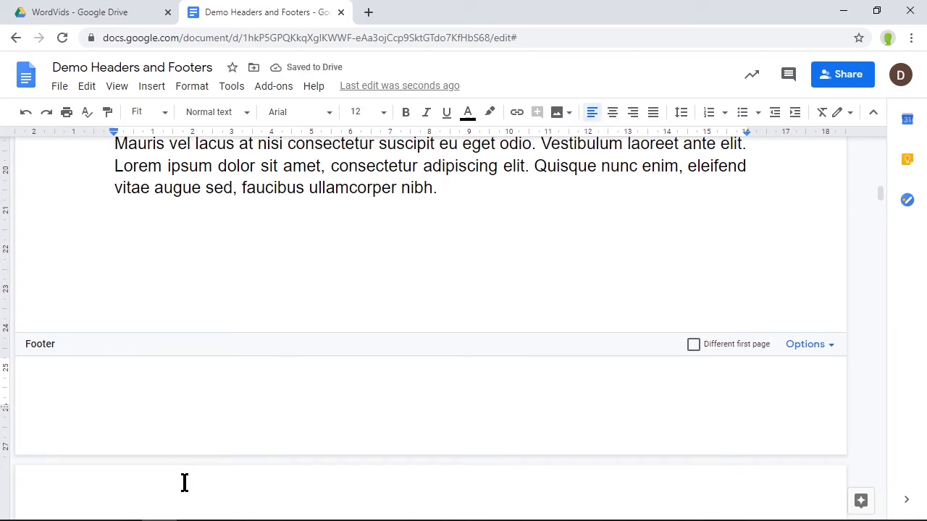
Step: Enter "Headers and Footers Demonstration" as the footer text
{"action": "type", "text": "H"}
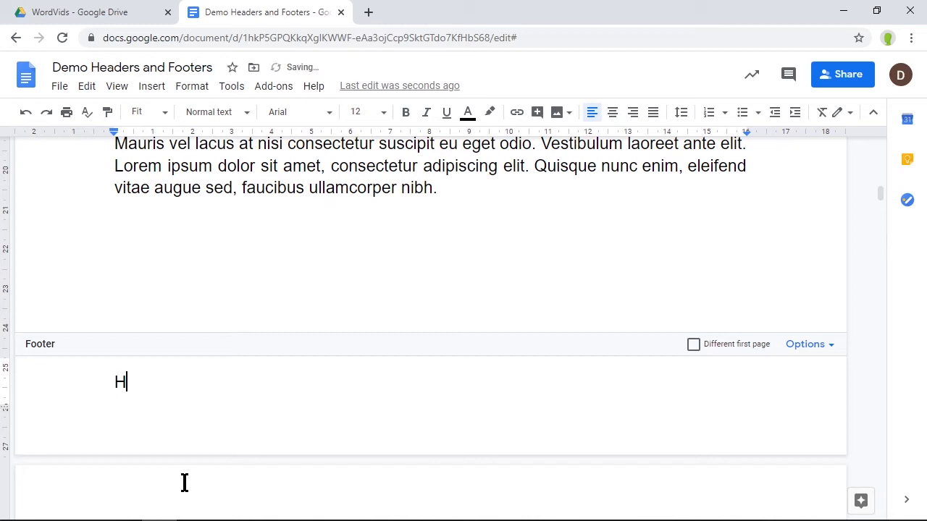
{"action": "type", "text": "eaders and "}
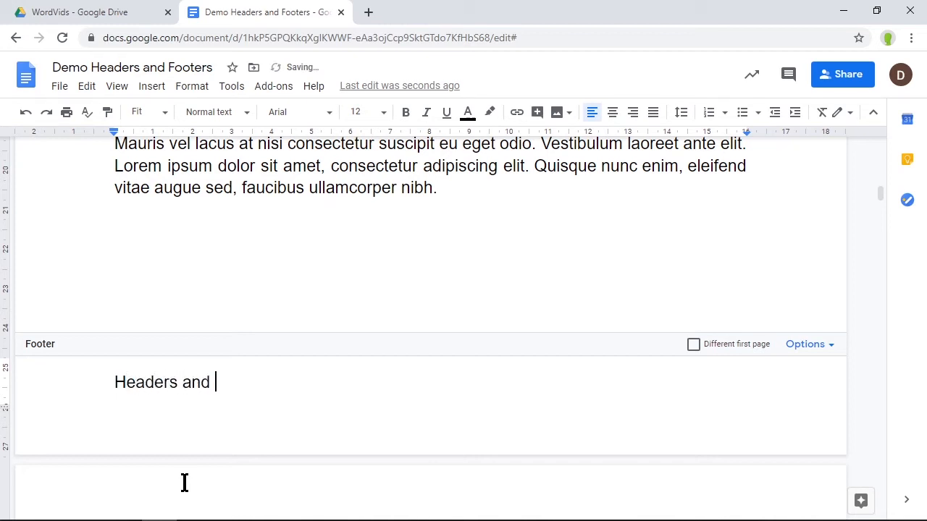
{"action": "type", "text": "Footers"}
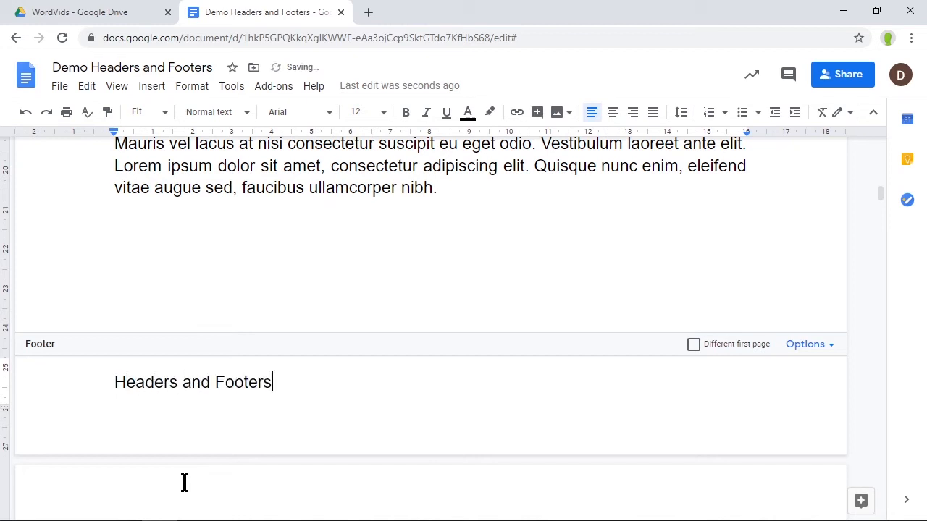
{"action": "type", "text": " Demonstra"}
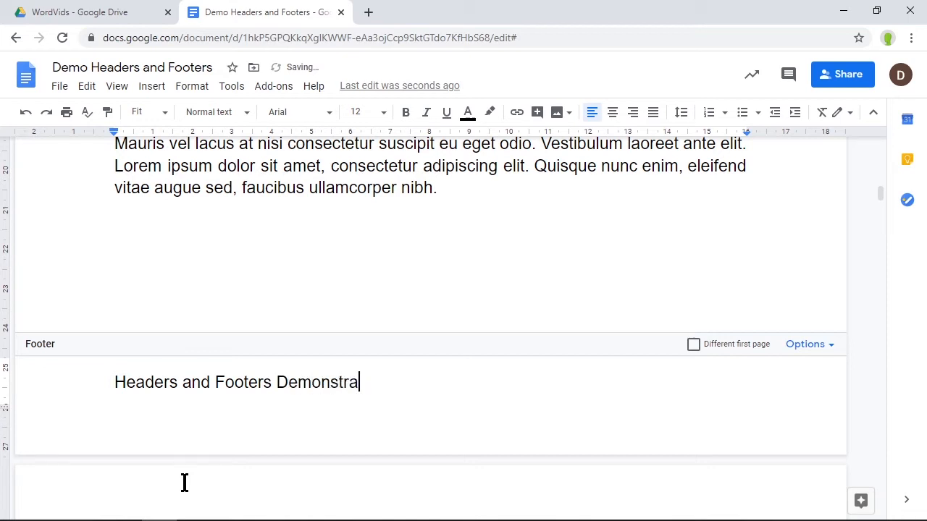
{"action": "type", "text": "tion"}
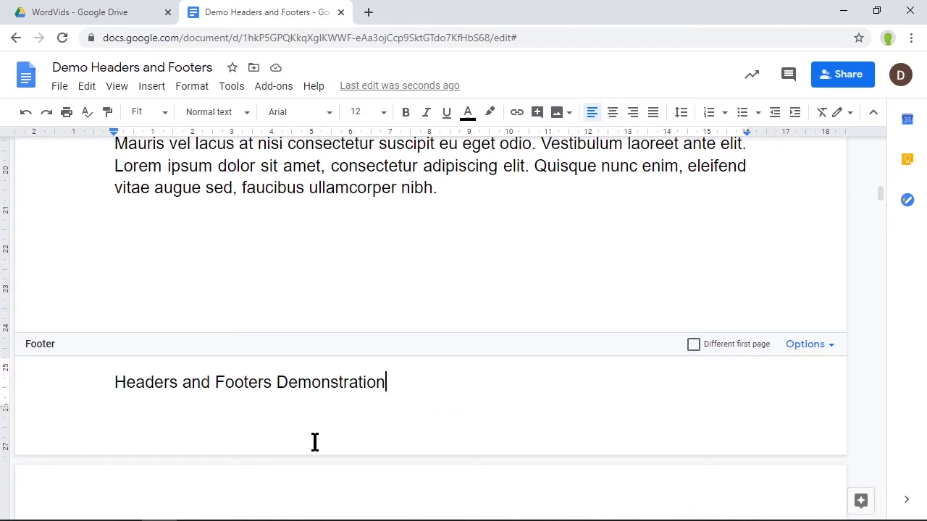
Step: Add a tab after the footer text and place a right tab-stop at the 16 cm right margin
{"action": "key", "text": "Tab"}
{"action": "right_click", "coordinate": [705, 130]}
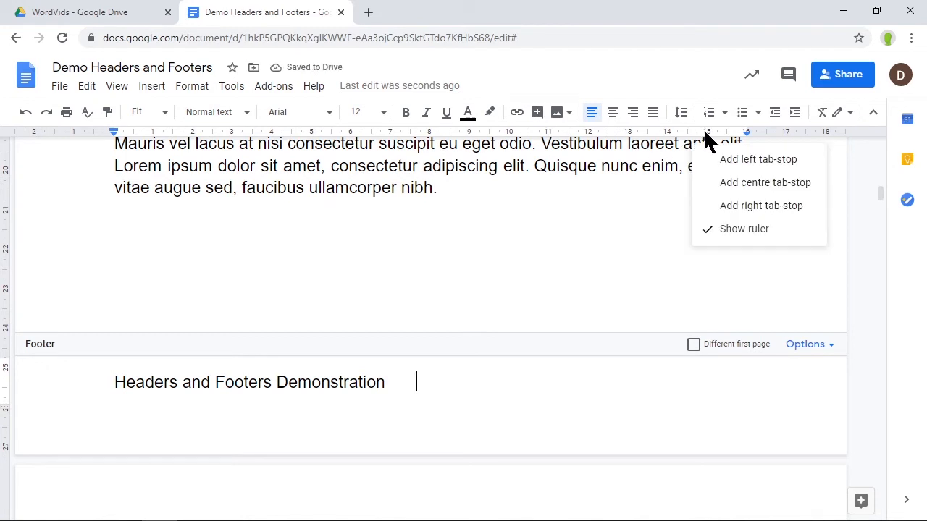
{"action": "left_click", "coordinate": [748, 207]}
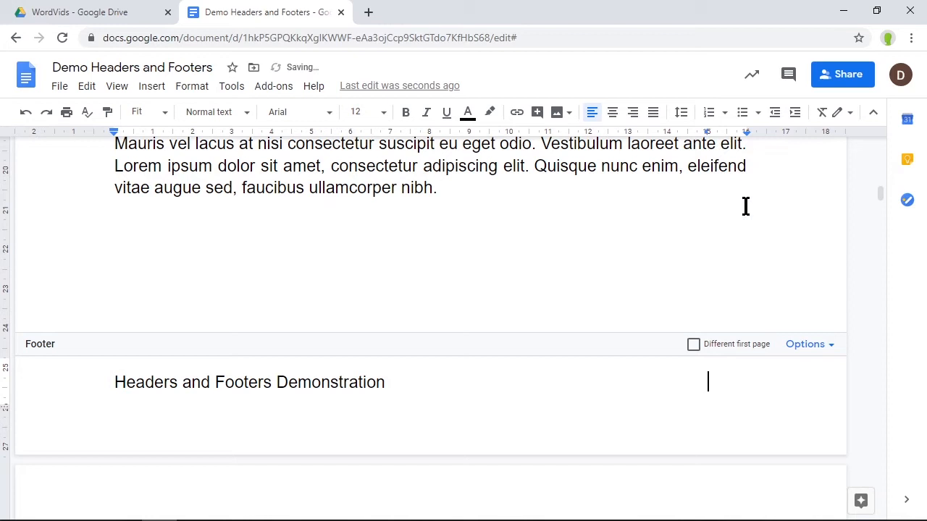
{"action": "left_click_drag", "start_coordinate": [706, 132], "coordinate": [742, 132]}
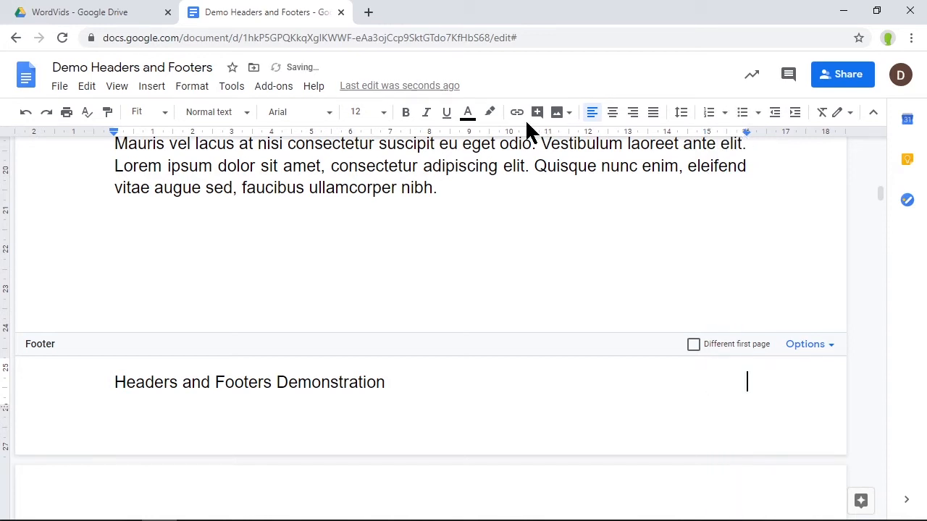
Step: Insert automatic page numbers starting from the first page at the footer's right tab-stop, and return to the body text
{"action": "left_click", "coordinate": [152, 87]}
{"action": "mouse_move", "coordinate": [264, 354]}
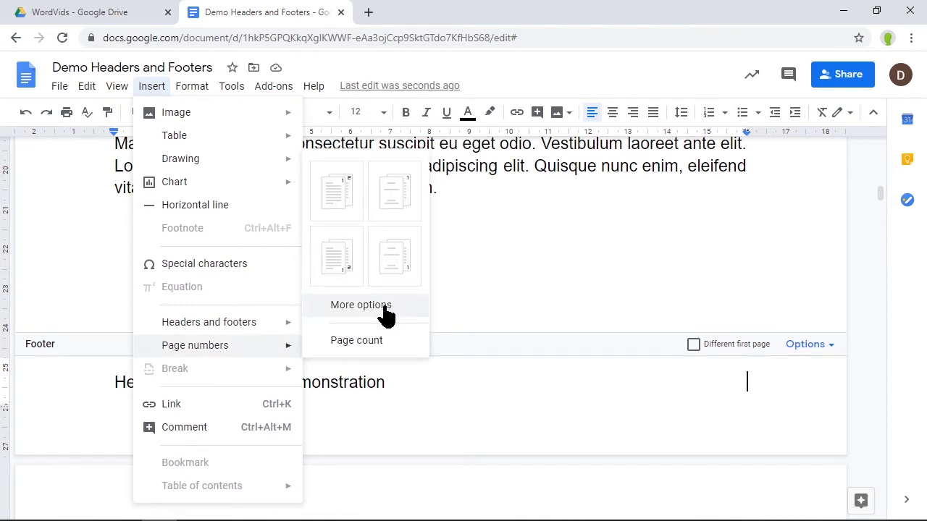
{"action": "left_click", "coordinate": [352, 270]}
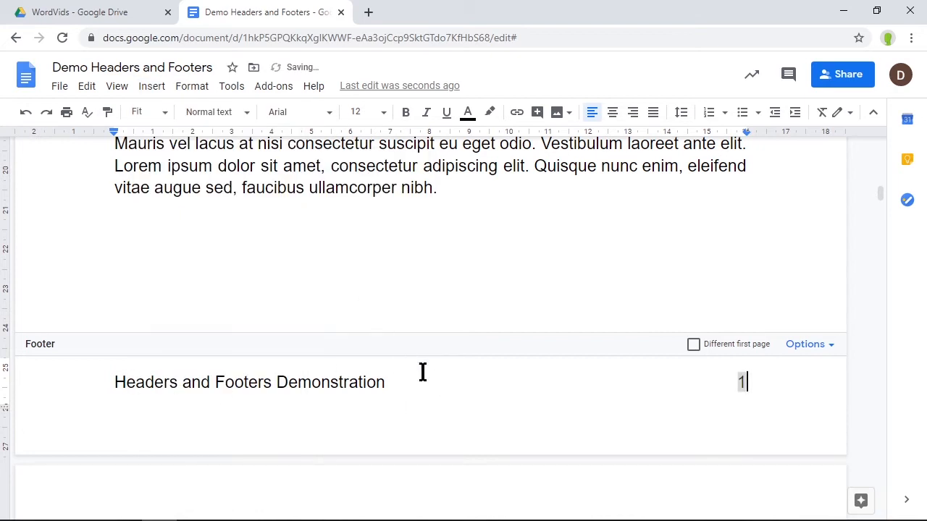
{"action": "left_click", "coordinate": [618, 311]}
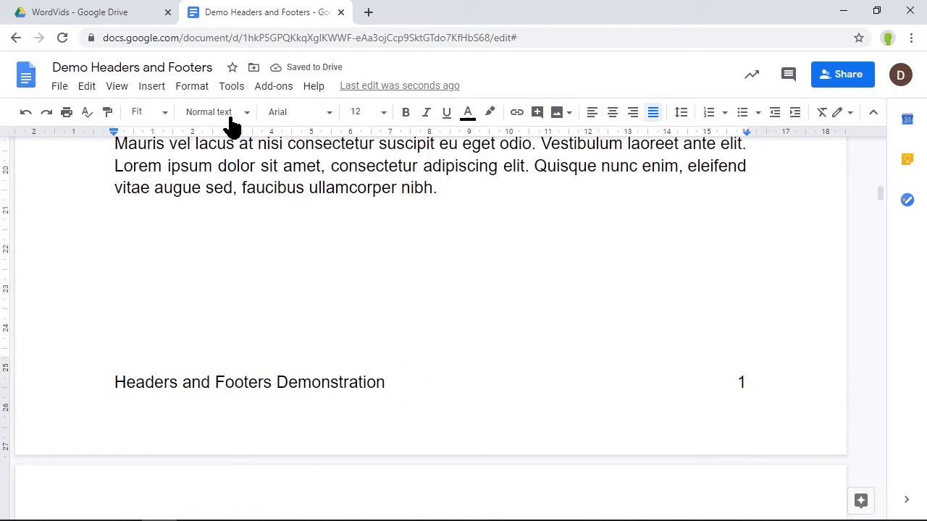
Step: Set the document zoom to 50% and check the footer text and page numbers on the following pages
{"action": "left_click", "coordinate": [145, 114]}
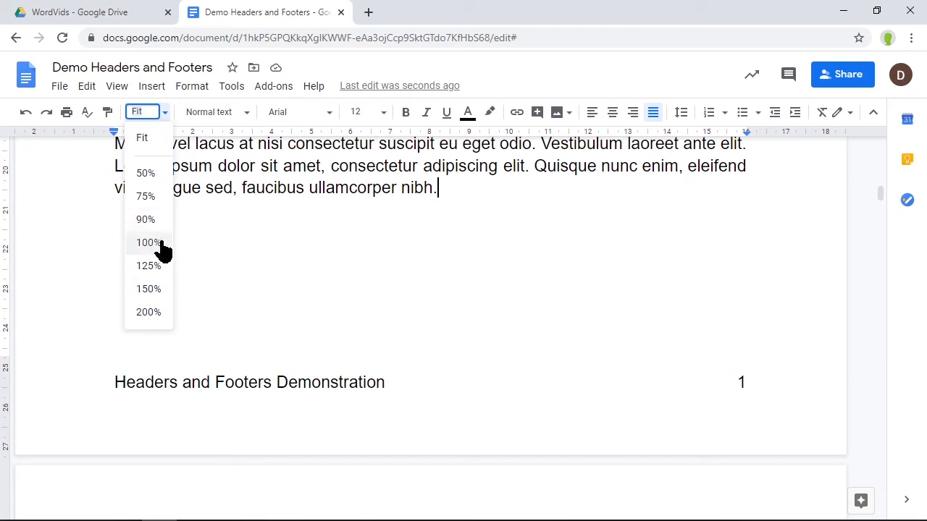
{"action": "left_click", "coordinate": [146, 174]}
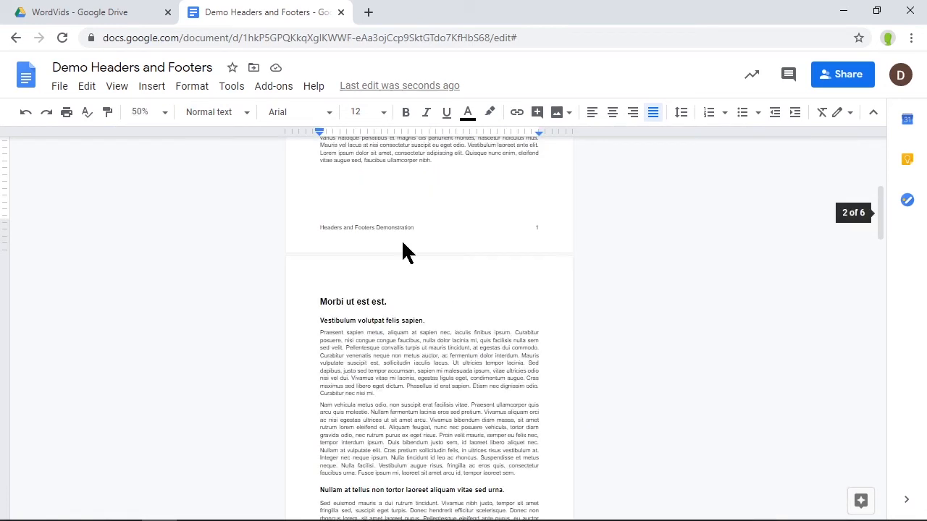
{"action": "scroll", "coordinate": [465, 362], "scroll_direction": "down", "scroll_amount": 6}
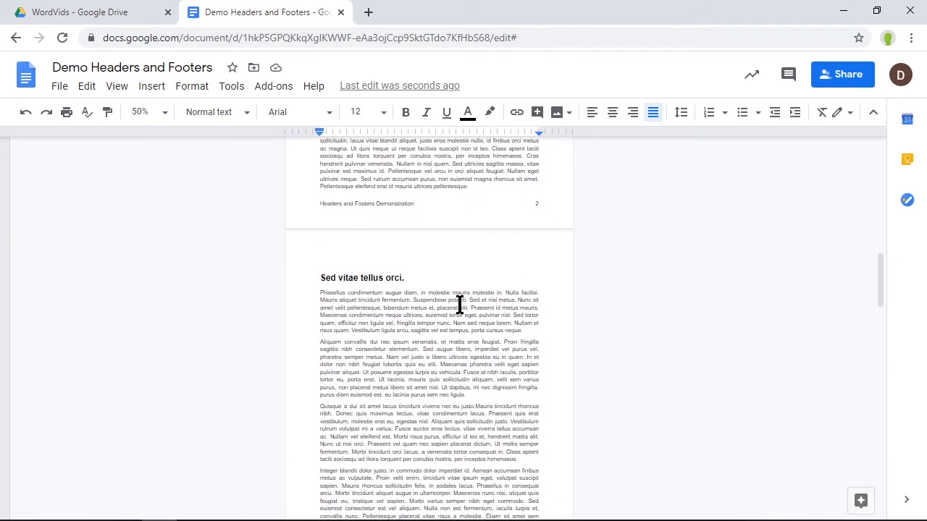
{"action": "scroll", "coordinate": [459, 305], "scroll_direction": "down", "scroll_amount": 4}
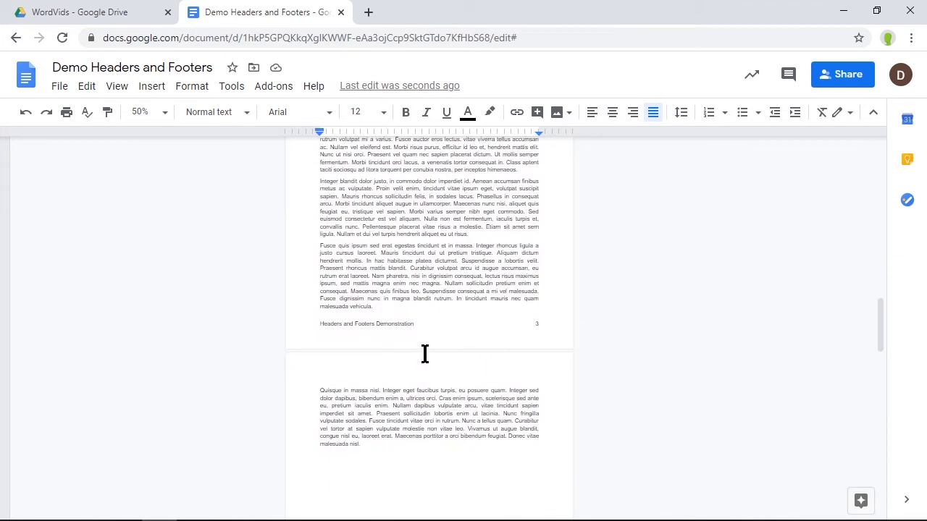
Step: Replace the title on the first page with "Headers and Footers Demonstration"
{"action": "scroll", "coordinate": [491, 430], "scroll_direction": "down", "scroll_amount": 3}
{"action": "scroll", "coordinate": [484, 424], "scroll_direction": "up", "scroll_amount": 15}
{"action": "scroll", "coordinate": [485, 424], "scroll_direction": "up", "scroll_amount": 4}
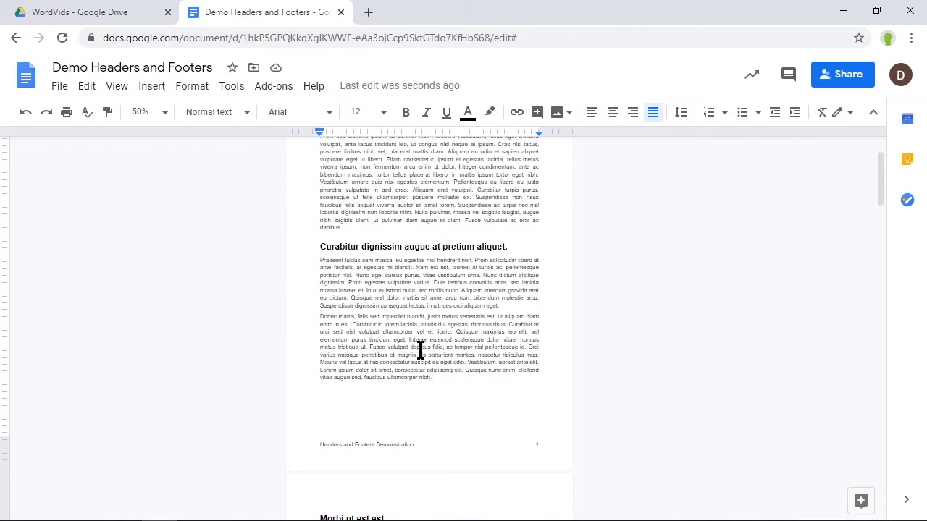
{"action": "scroll", "coordinate": [420, 350], "scroll_direction": "up", "scroll_amount": 1}
{"action": "scroll", "coordinate": [437, 330], "scroll_direction": "down", "scroll_amount": 2}
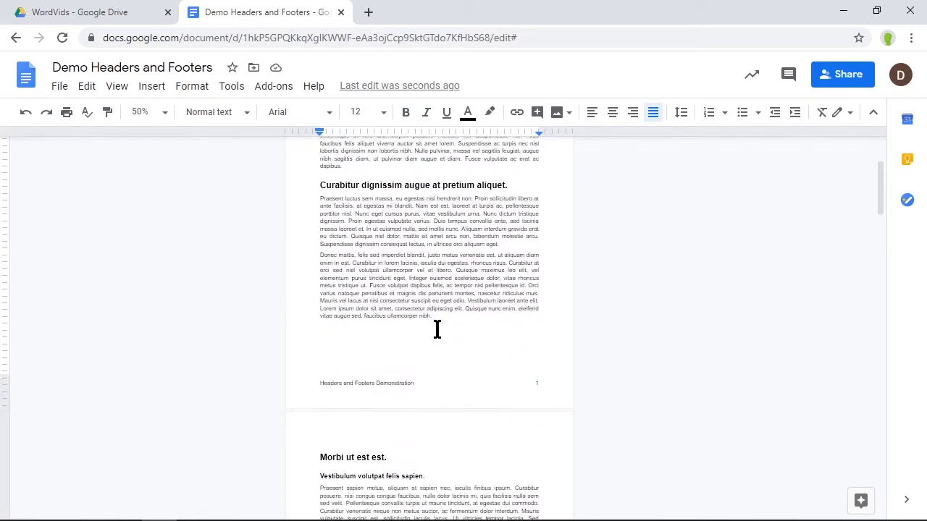
{"action": "scroll", "coordinate": [442, 391], "scroll_direction": "up", "scroll_amount": 2}
{"action": "scroll", "coordinate": [468, 375], "scroll_direction": "down", "scroll_amount": 1}
{"action": "scroll", "coordinate": [434, 320], "scroll_direction": "up", "scroll_amount": 1}
{"action": "double_click", "coordinate": [345, 188]}
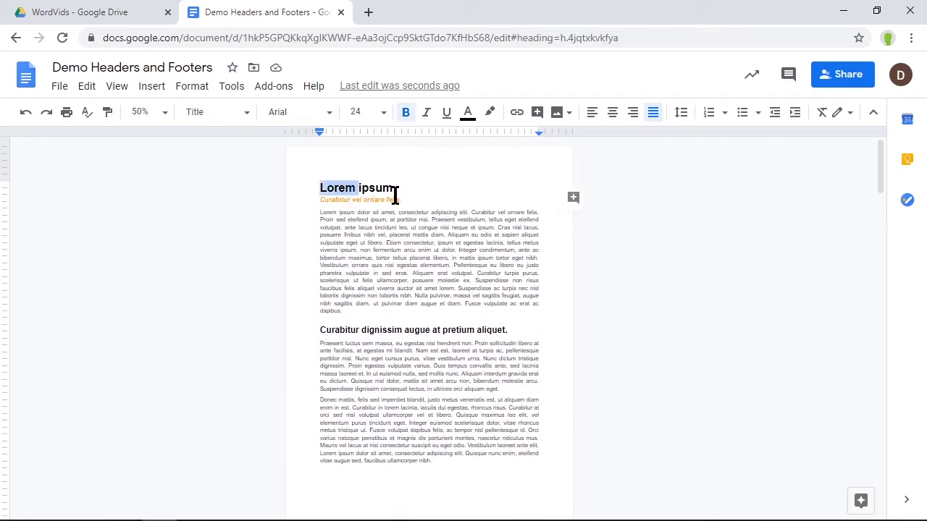
{"action": "triple_click", "coordinate": [369, 186]}
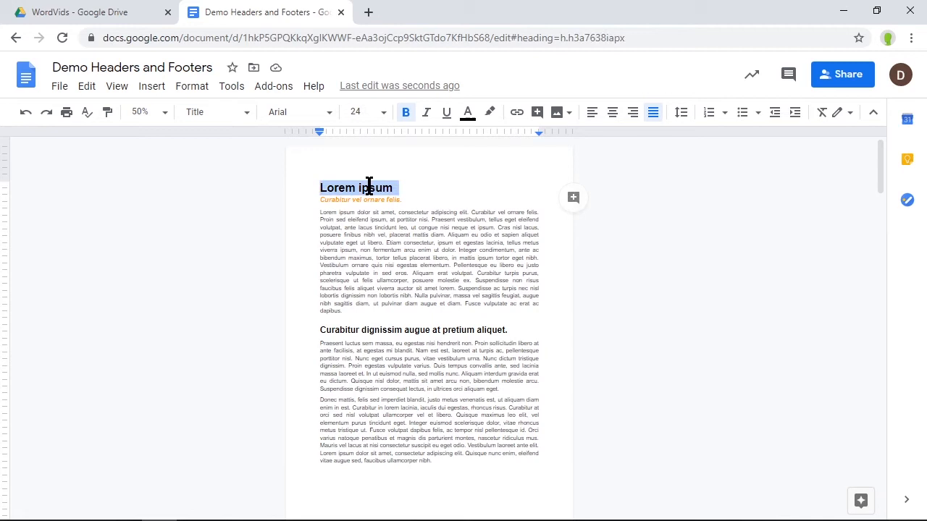
{"action": "type", "text": "Headers and Footer"}
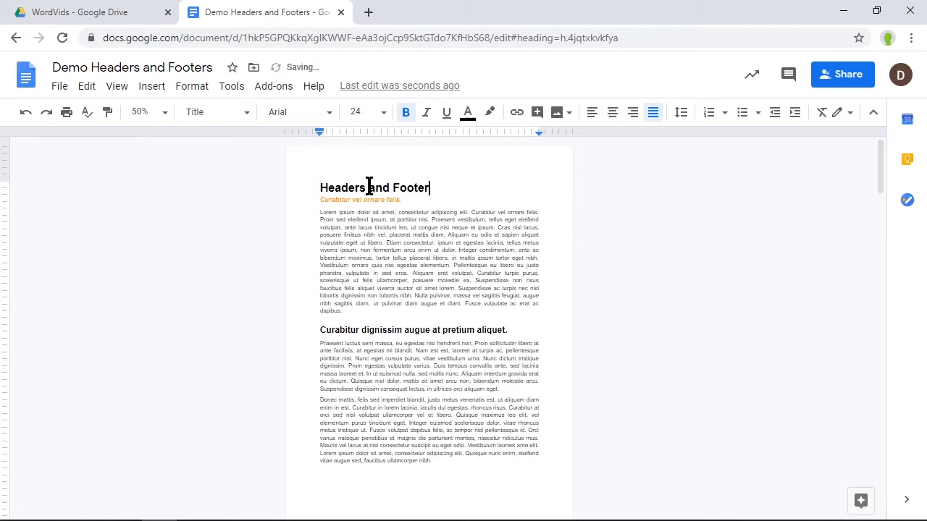
{"action": "type", "text": "s Demonstration"}
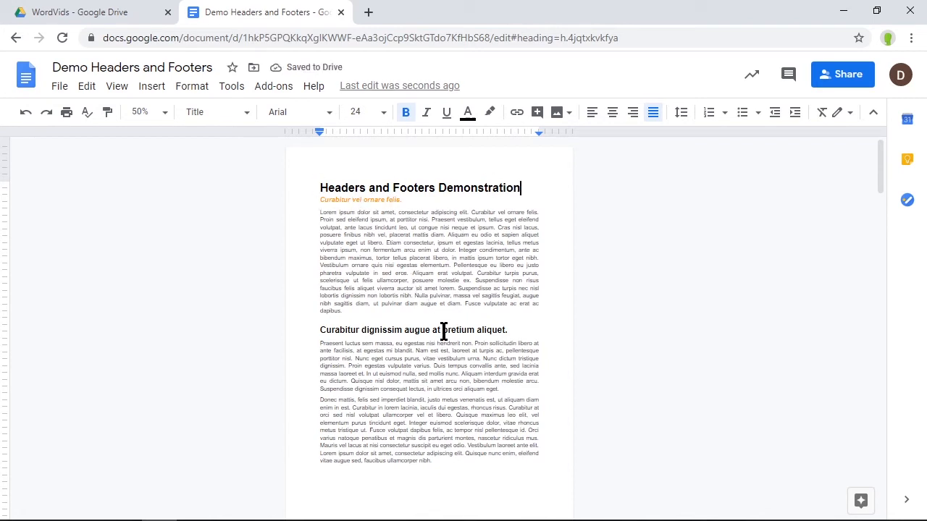
Step: Give the document a different first page footer, compare it with page 2's footer, and return to the body text
{"action": "scroll", "coordinate": [486, 311], "scroll_direction": "down", "scroll_amount": 3}
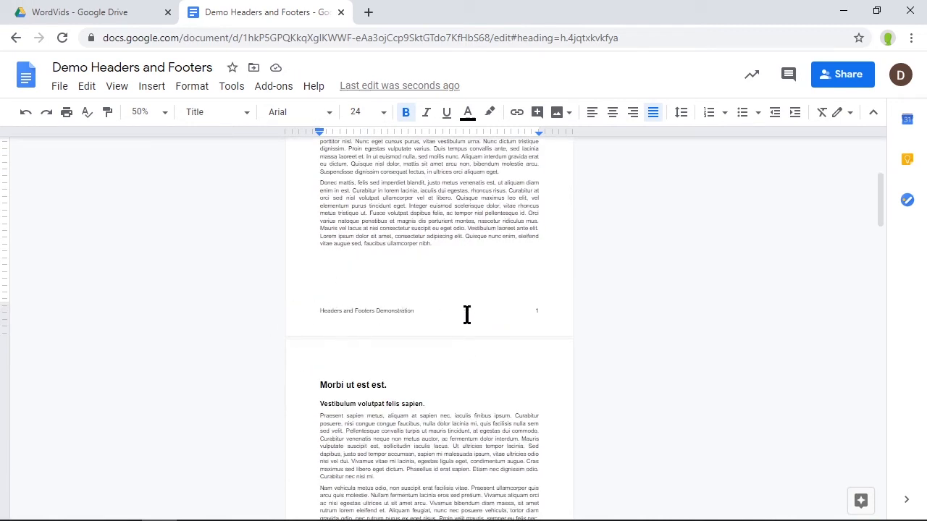
{"action": "double_click", "coordinate": [370, 312]}
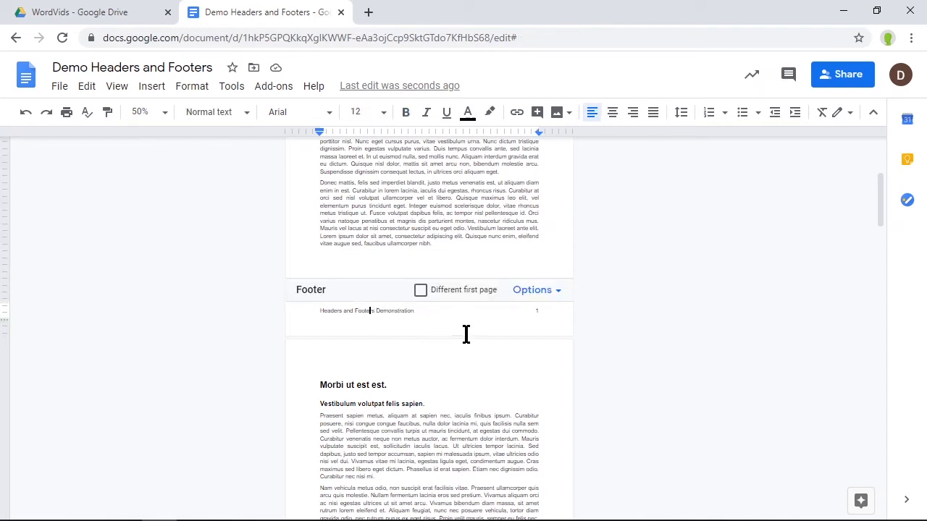
{"action": "left_click", "coordinate": [421, 291]}
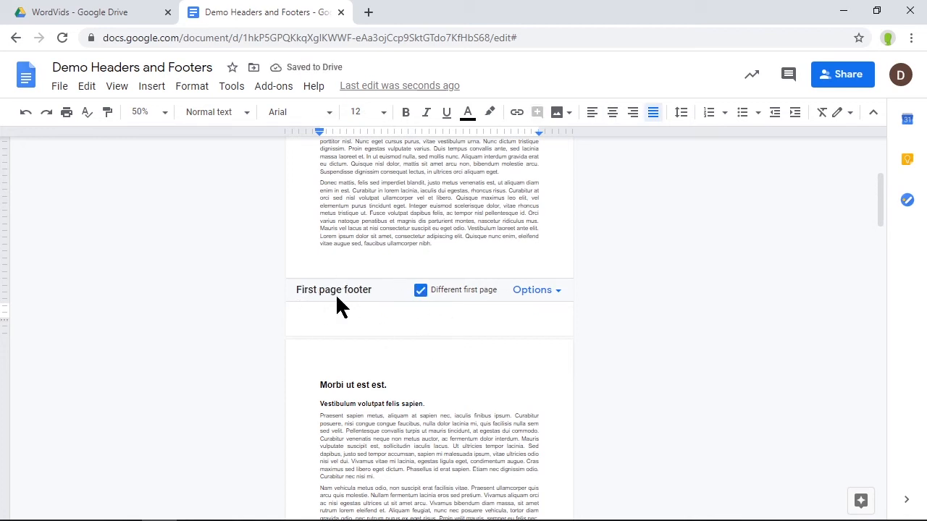
{"action": "scroll", "coordinate": [495, 407], "scroll_direction": "down", "scroll_amount": 5}
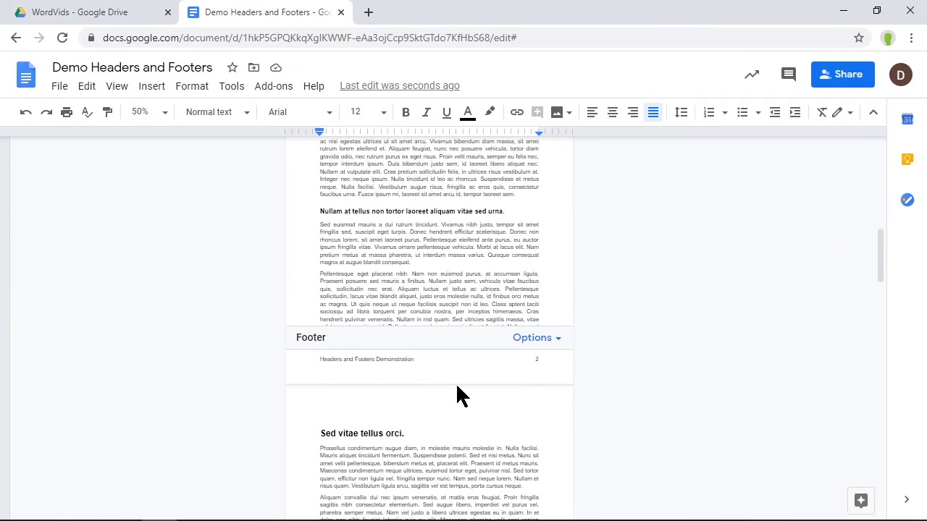
{"action": "scroll", "coordinate": [455, 382], "scroll_direction": "up", "scroll_amount": 5}
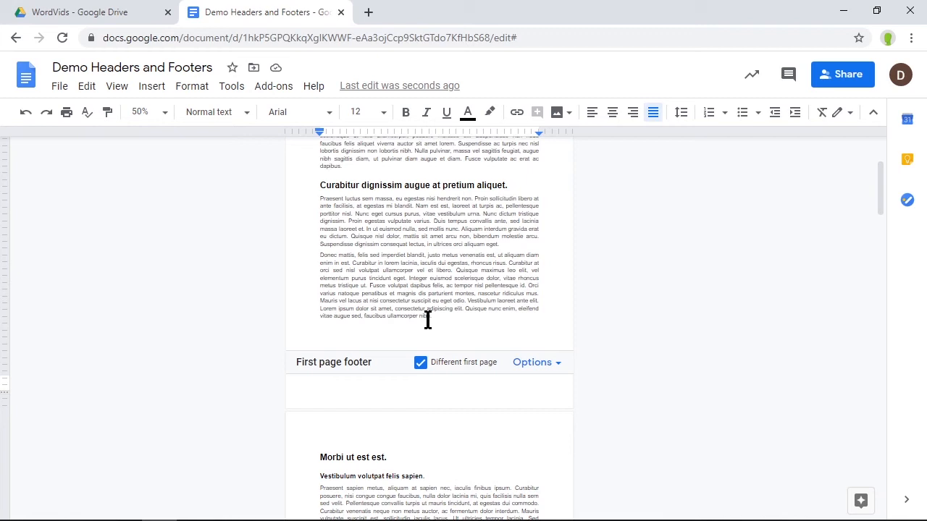
{"action": "left_click", "coordinate": [421, 364]}
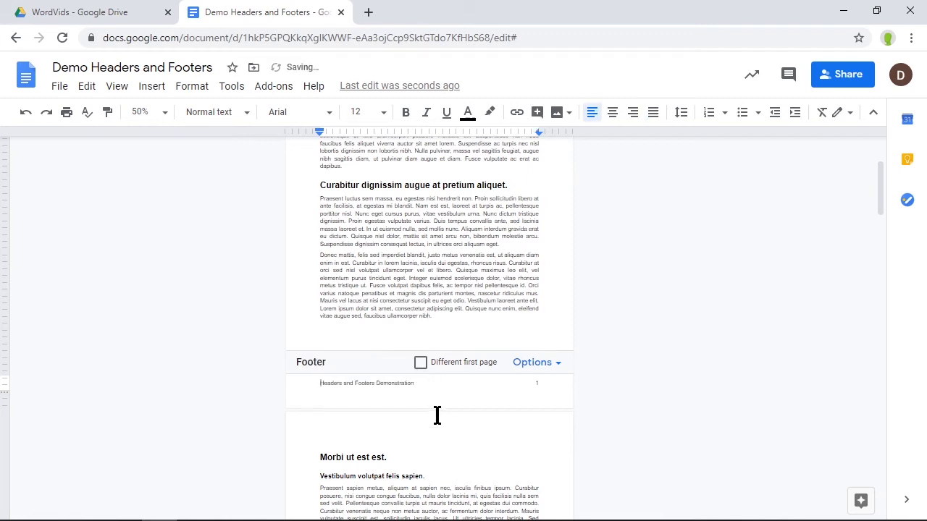
{"action": "left_click", "coordinate": [421, 363]}
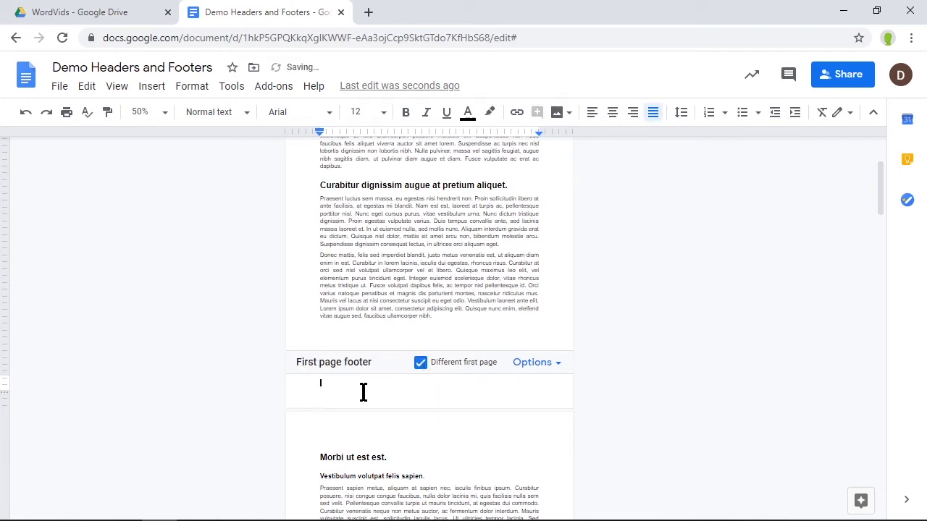
{"action": "left_click", "coordinate": [698, 301]}
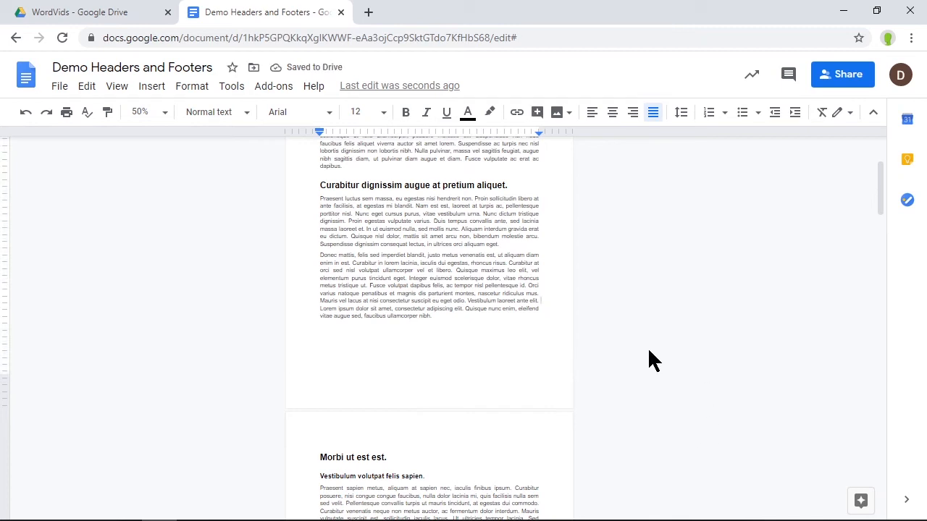
Step: Set the footer format to use different odd and even pages, keeping the different first page option
{"action": "scroll", "coordinate": [647, 347], "scroll_direction": "down", "scroll_amount": 6}
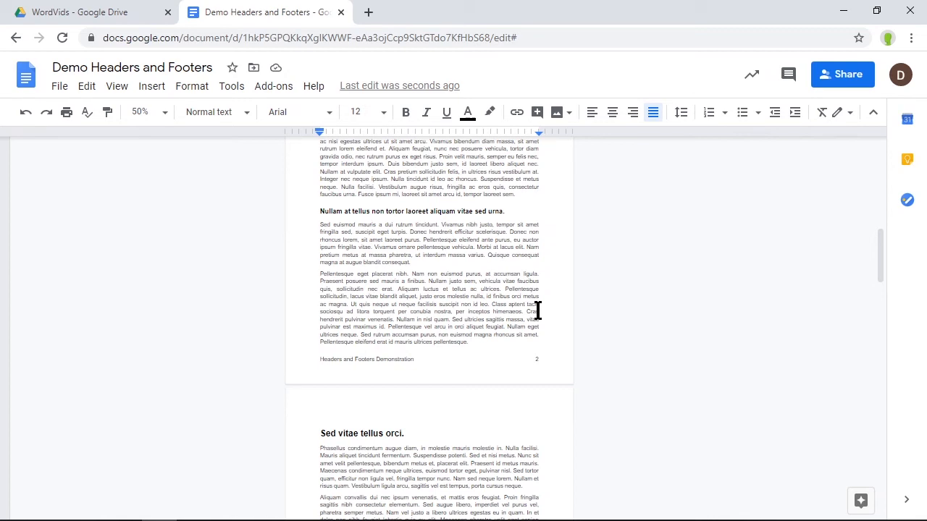
{"action": "left_click", "coordinate": [406, 360]}
{"action": "left_click", "coordinate": [558, 347]}
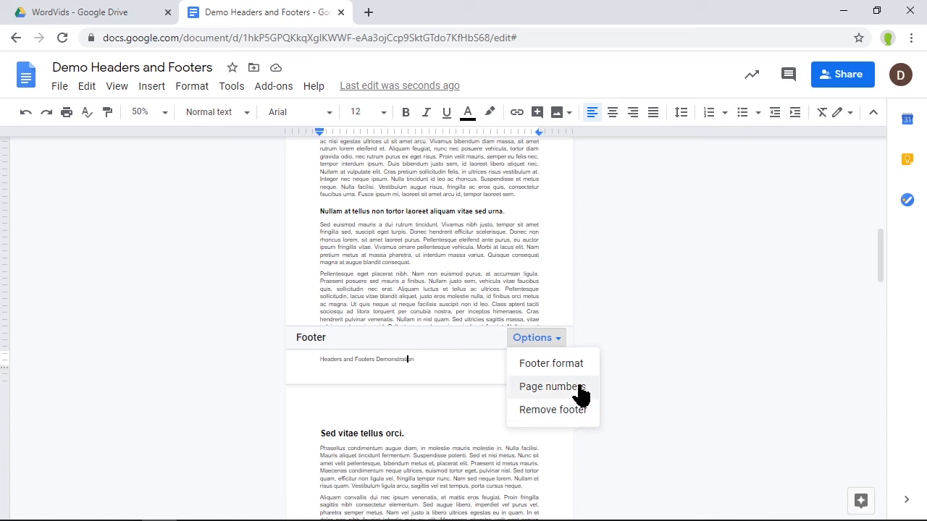
{"action": "left_click", "coordinate": [572, 364]}
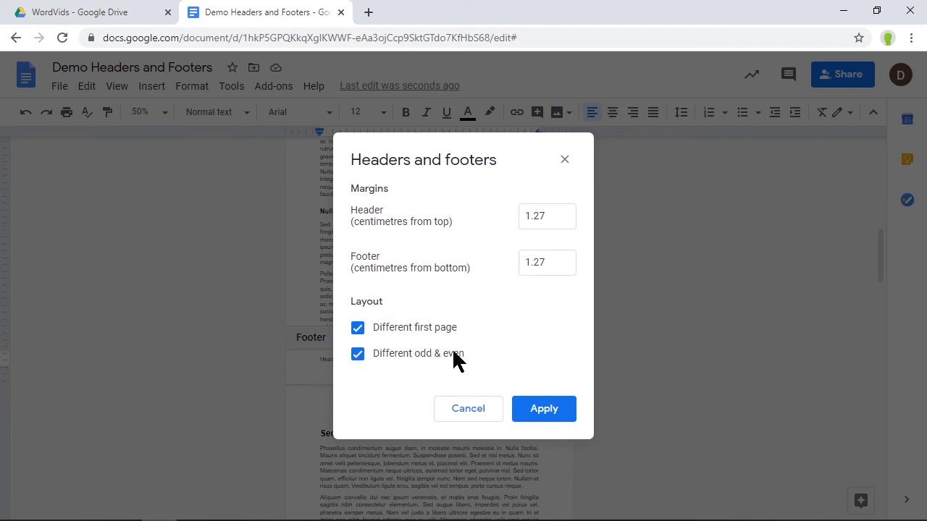
{"action": "left_click", "coordinate": [544, 409]}
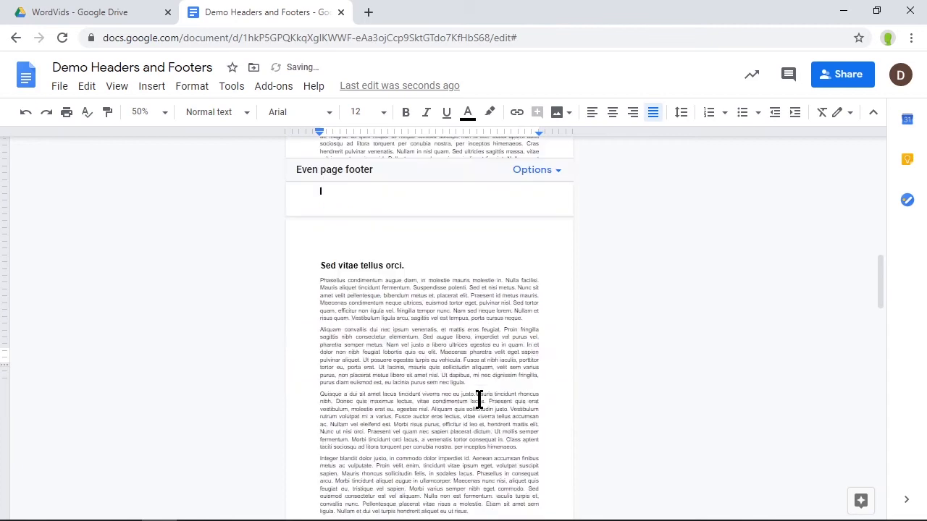
Step: Insert automatic footer page numbers starting from the first page, working from the even page footer on the last page
{"action": "scroll", "coordinate": [478, 399], "scroll_direction": "down", "scroll_amount": 3}
{"action": "scroll", "coordinate": [439, 416], "scroll_direction": "down", "scroll_amount": 3}
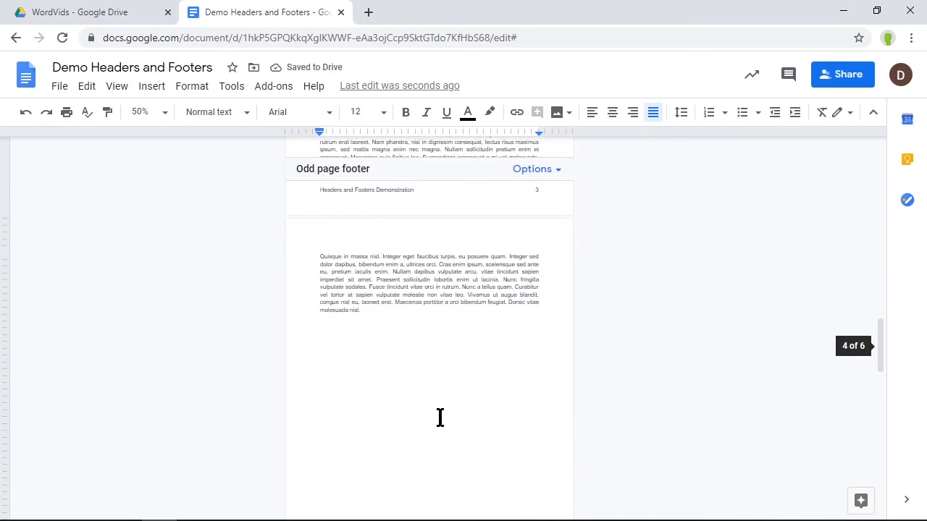
{"action": "scroll", "coordinate": [440, 417], "scroll_direction": "down", "scroll_amount": 5}
{"action": "scroll", "coordinate": [439, 416], "scroll_direction": "down", "scroll_amount": 2}
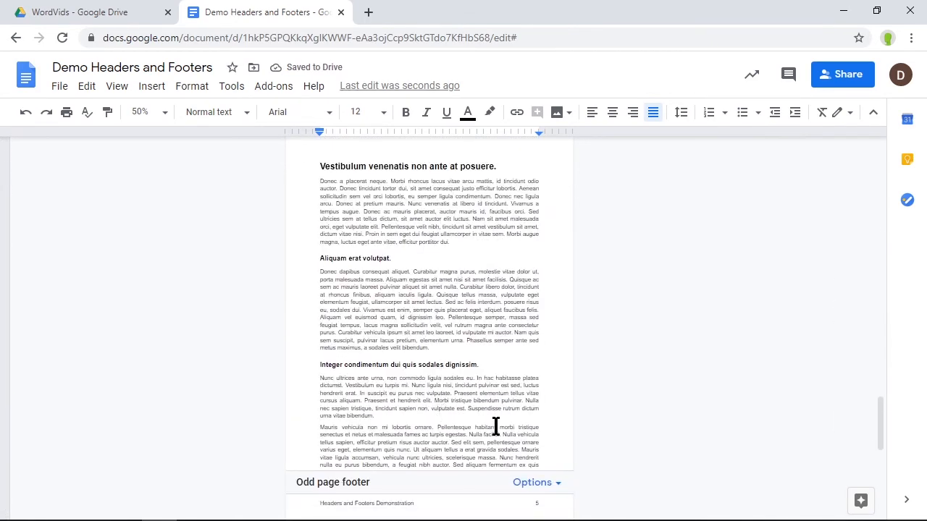
{"action": "scroll", "coordinate": [496, 427], "scroll_direction": "down", "scroll_amount": 3}
{"action": "scroll", "coordinate": [499, 408], "scroll_direction": "down", "scroll_amount": 3}
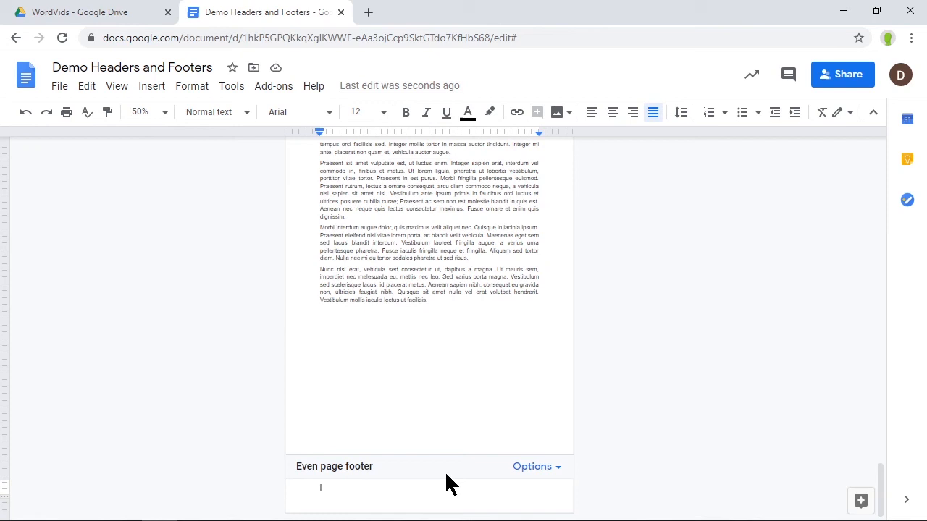
{"action": "left_click", "coordinate": [151, 89]}
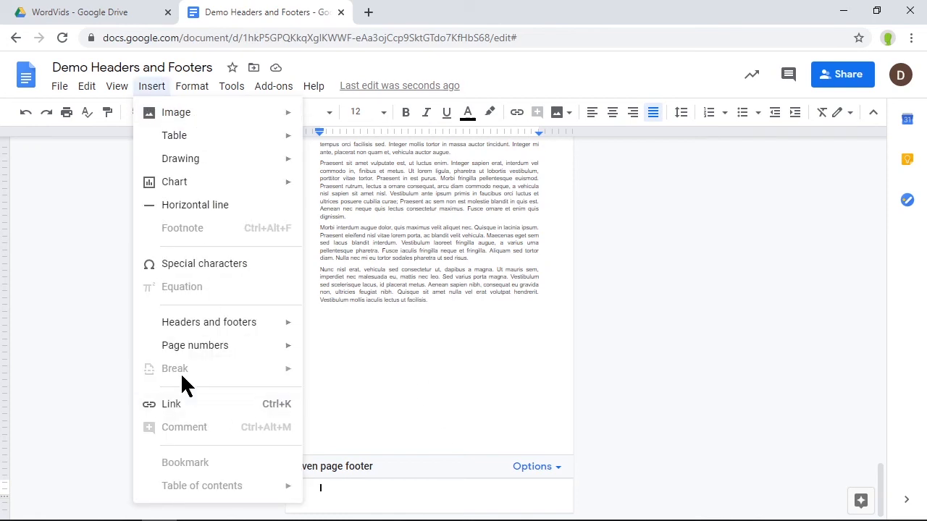
{"action": "mouse_move", "coordinate": [230, 353]}
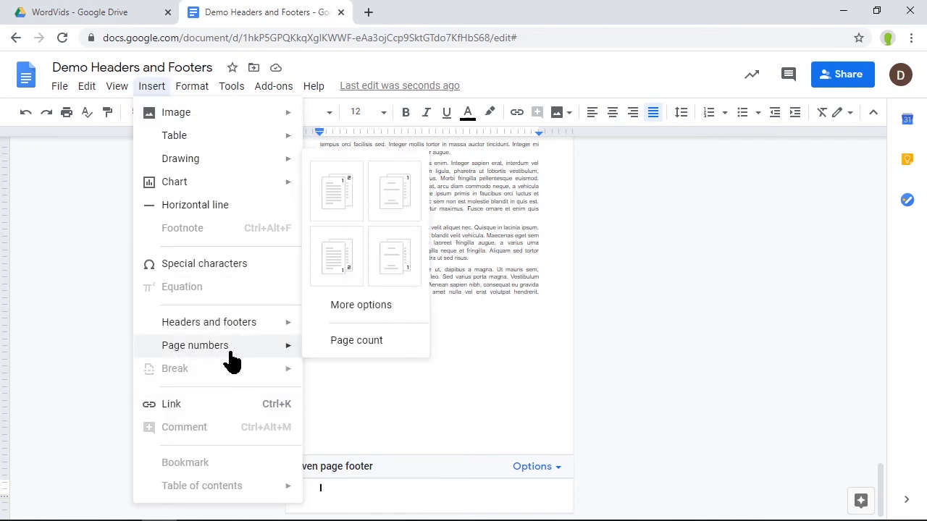
{"action": "left_click", "coordinate": [344, 265]}
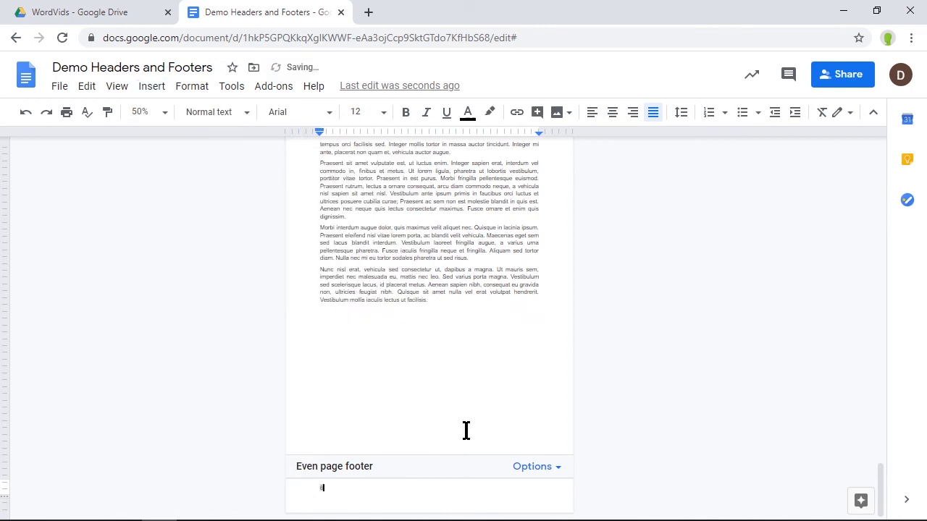
Step: Enter the author's name after the page number in the even page footer, aligned to a right tab-stop at the right margin
{"action": "left_click", "coordinate": [521, 133]}
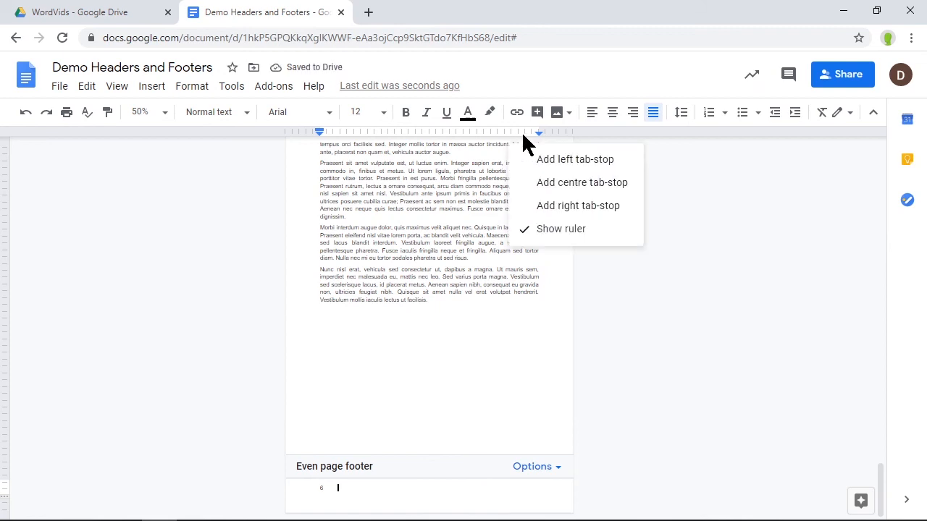
{"action": "left_click", "coordinate": [569, 205]}
{"action": "left_click_drag", "start_coordinate": [520, 131], "coordinate": [537, 135]}
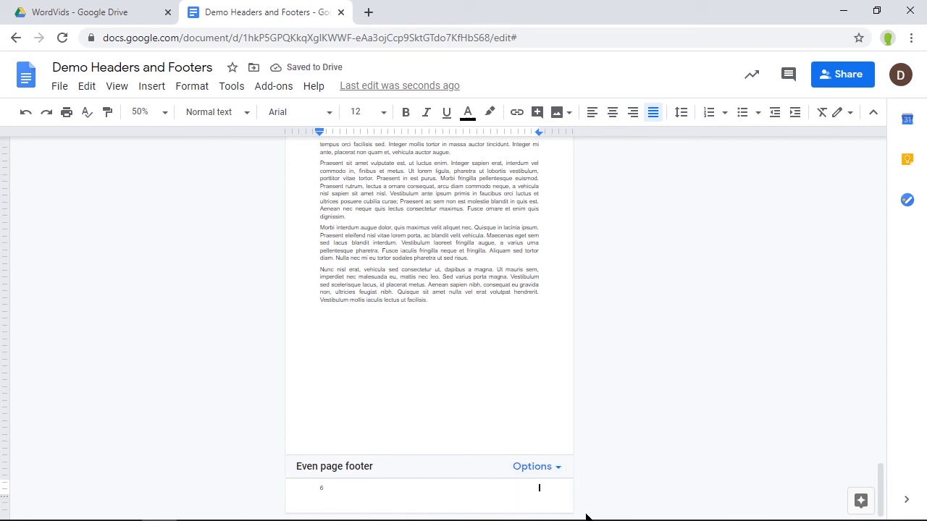
{"action": "type", "text": "D"}
{"action": "left_click", "coordinate": [497, 382]}
Step: Examine the first, odd and even page footers throughout the document
{"action": "scroll", "coordinate": [526, 409], "scroll_direction": "up", "scroll_amount": 5}
{"action": "scroll", "coordinate": [525, 409], "scroll_direction": "up", "scroll_amount": 10}
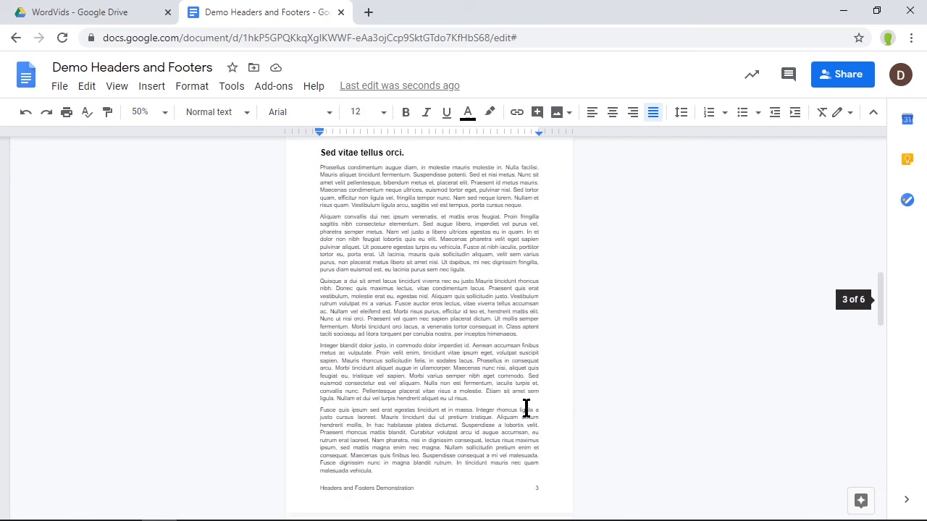
{"action": "scroll", "coordinate": [525, 409], "scroll_direction": "up", "scroll_amount": 4}
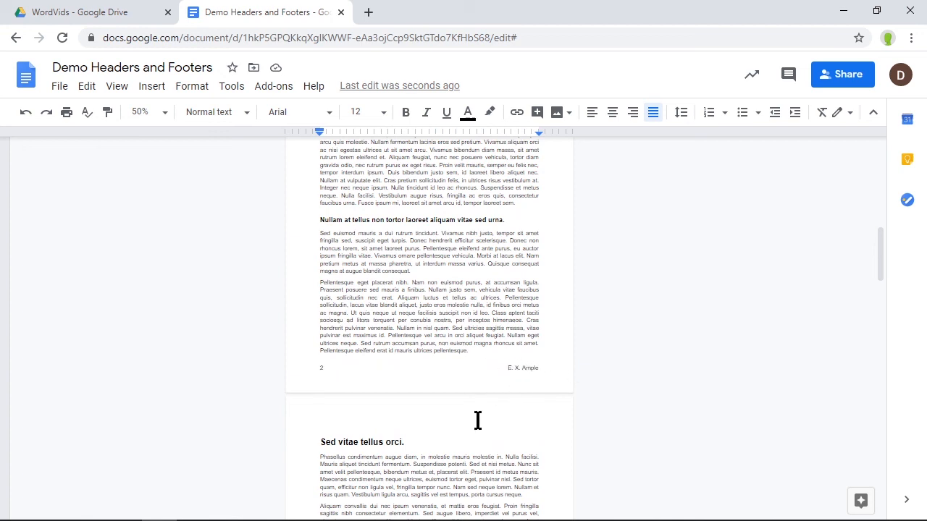
{"action": "scroll", "coordinate": [478, 420], "scroll_direction": "down", "scroll_amount": 5}
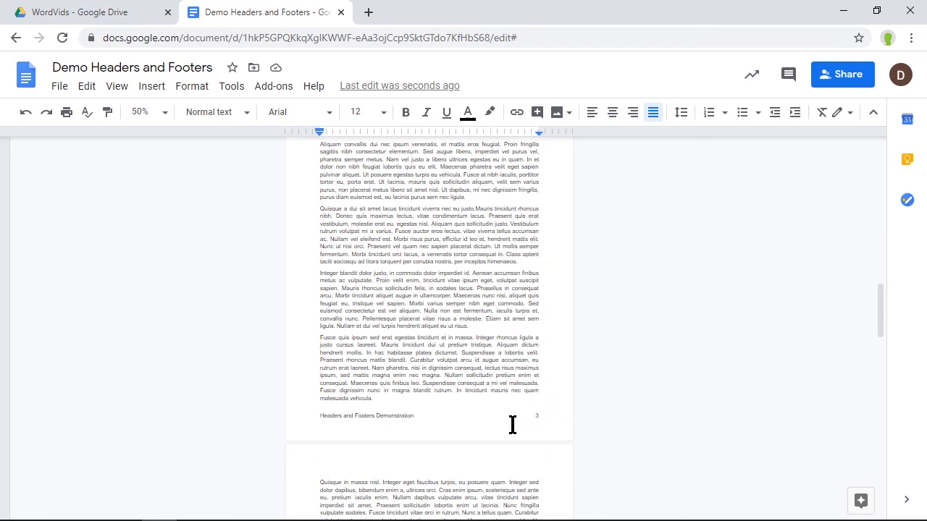
{"action": "scroll", "coordinate": [485, 410], "scroll_direction": "down", "scroll_amount": 3}
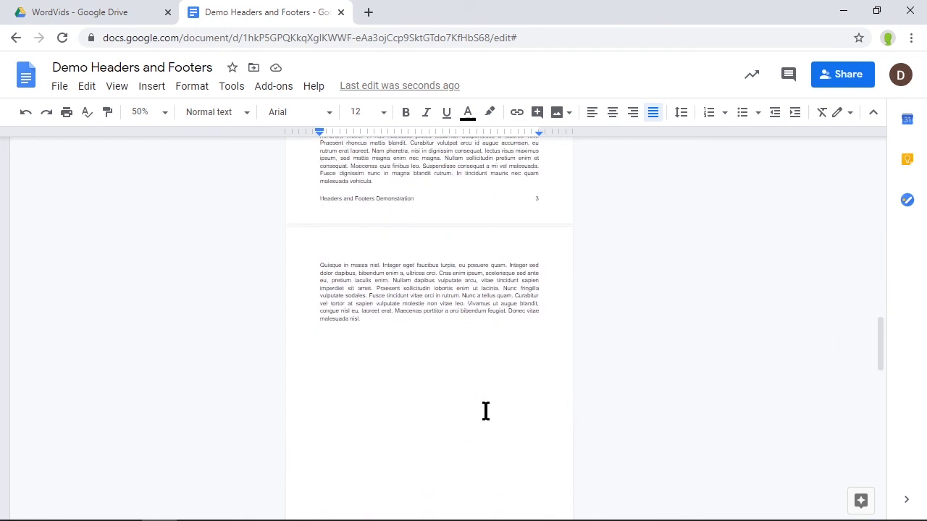
{"action": "scroll", "coordinate": [449, 323], "scroll_direction": "up", "scroll_amount": 9}
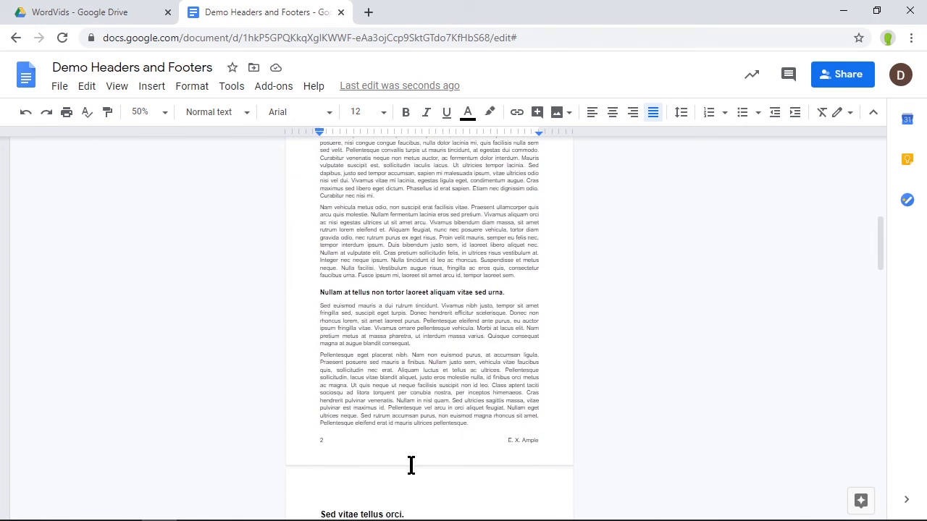
{"action": "scroll", "coordinate": [442, 391], "scroll_direction": "up", "scroll_amount": 5}
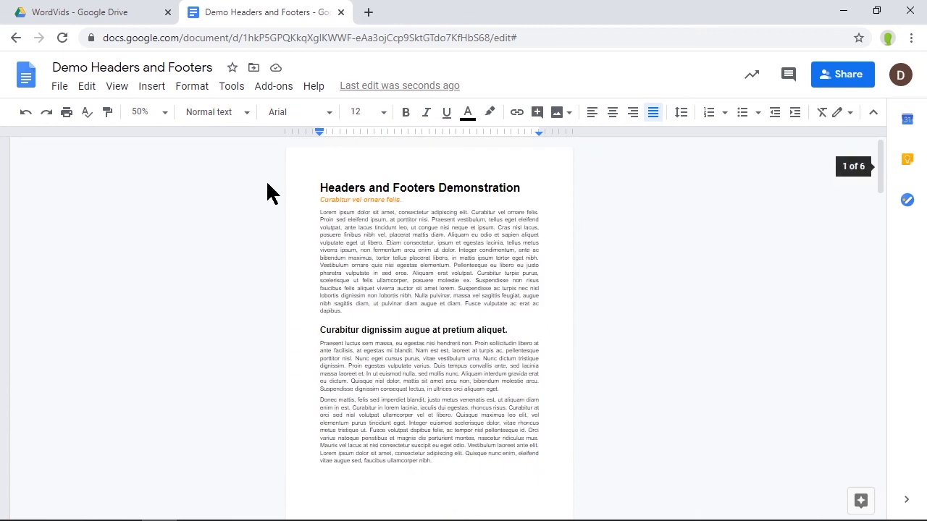
{"action": "scroll", "coordinate": [461, 409], "scroll_direction": "down", "scroll_amount": 3}
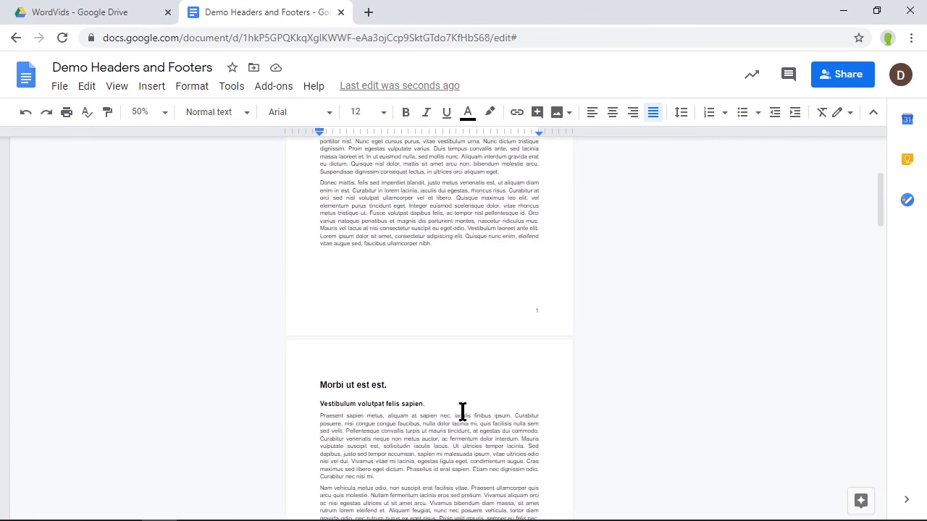